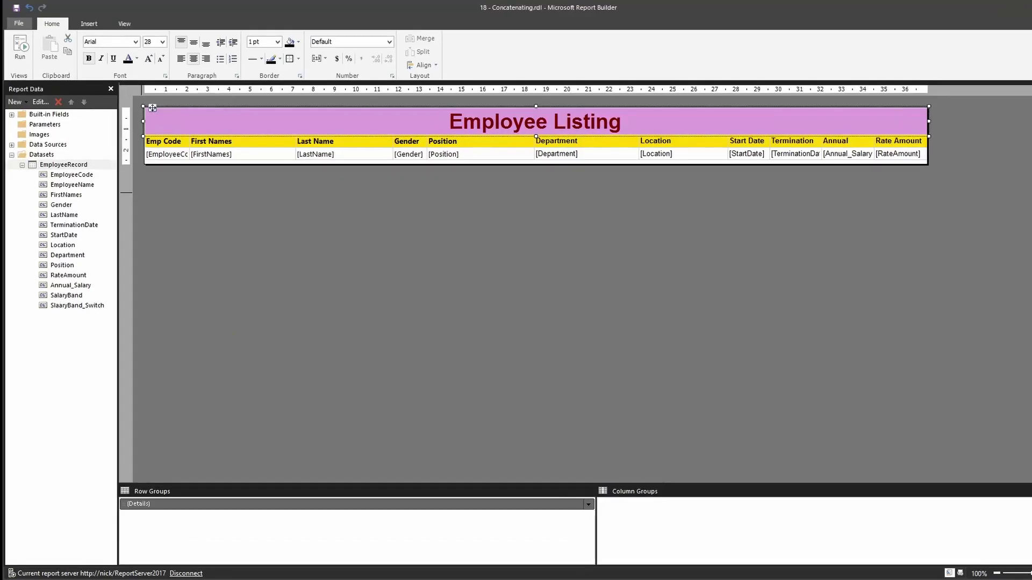
- Run the Employee Listing report to preview employee rows with separate first and last name columns
click(357, 202)
click(19, 46)
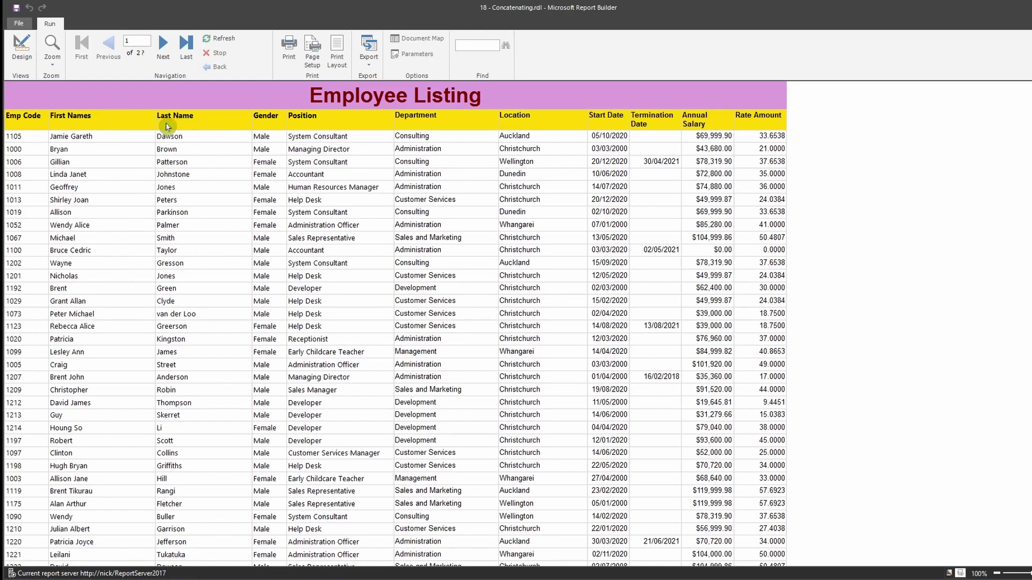
- In EmployeeRecord's Dataset Properties, create a calculated field named EmployeeFullName
click(24, 46)
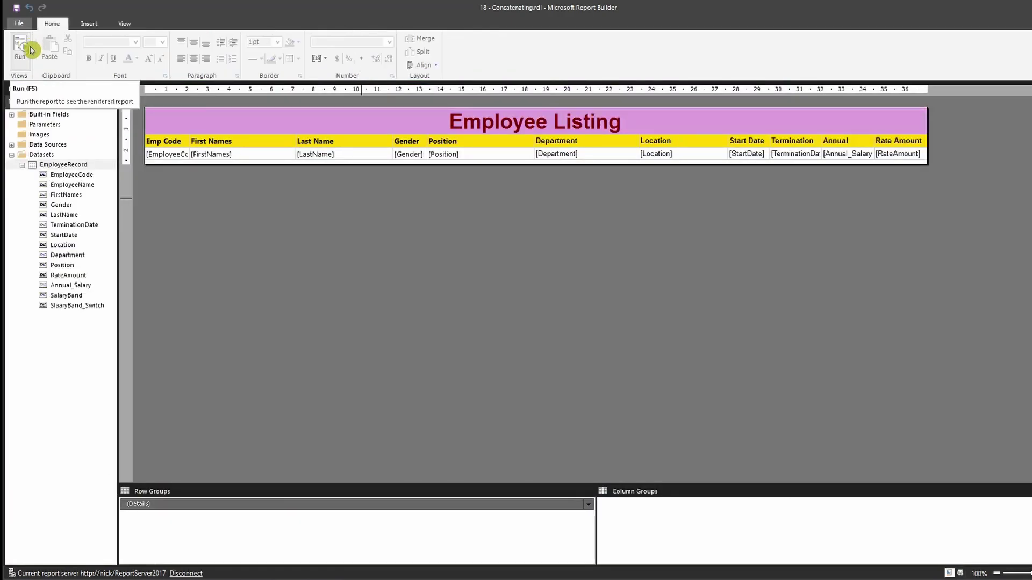
click(75, 173)
right_click(76, 166)
click(110, 171)
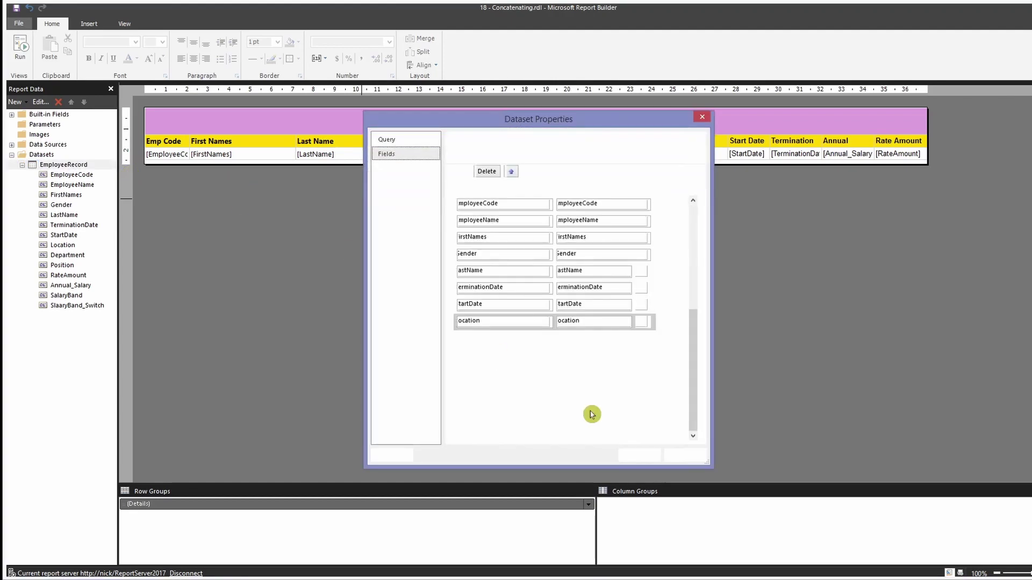
click(513, 431)
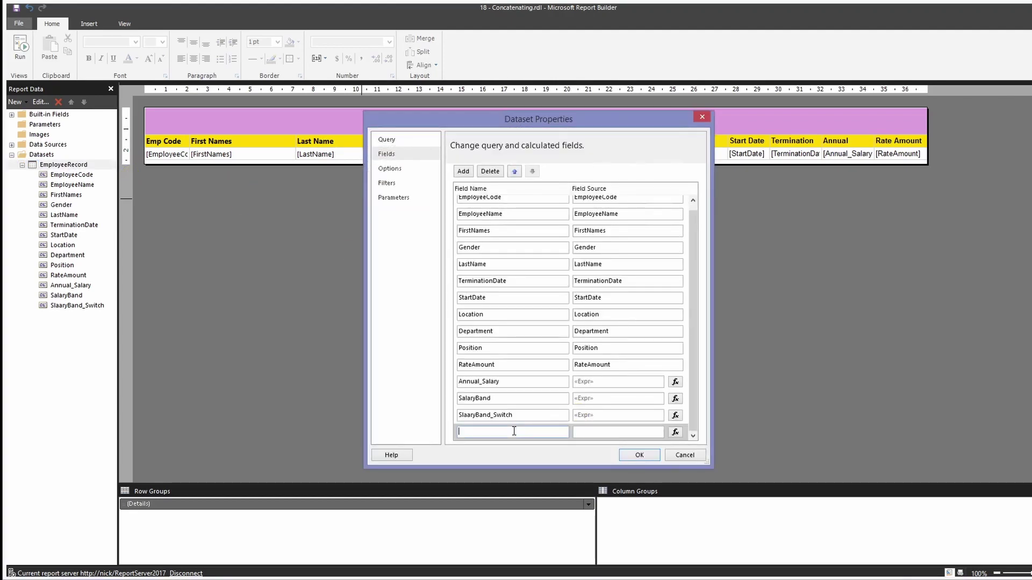
text(EmployeeFullName)
click(675, 432)
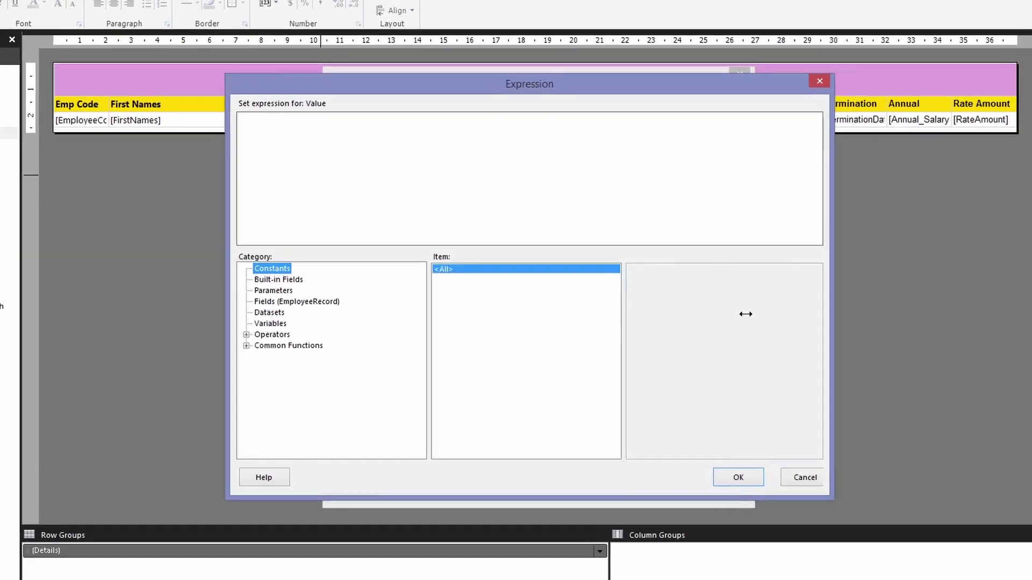
- Build the expression =Fields!FirstNames.Value & " " & Fields!LastName.Value and confirm it
drag(746, 314, 593, 141)
drag(573, 90, 631, 74)
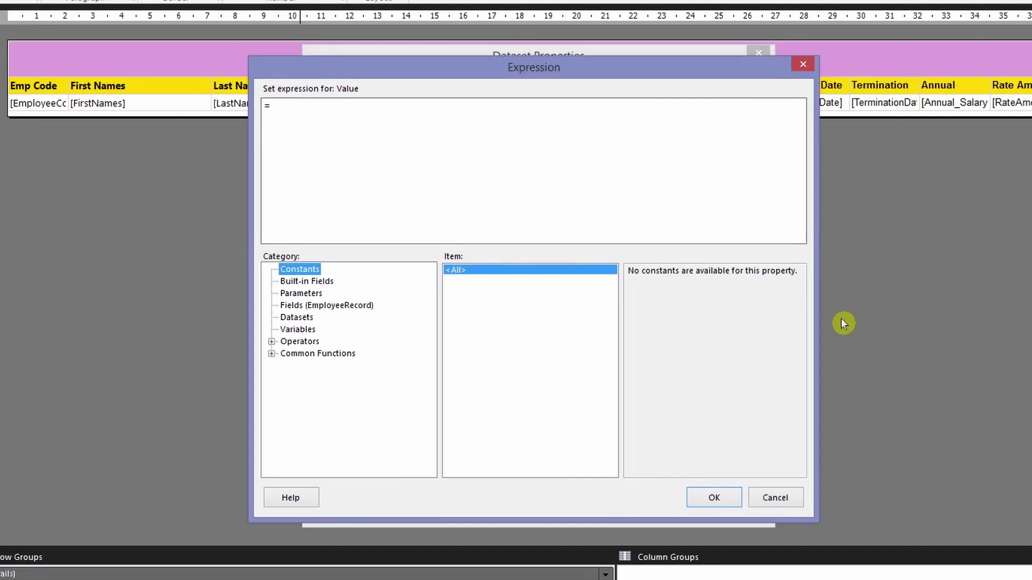
click(305, 108)
click(339, 307)
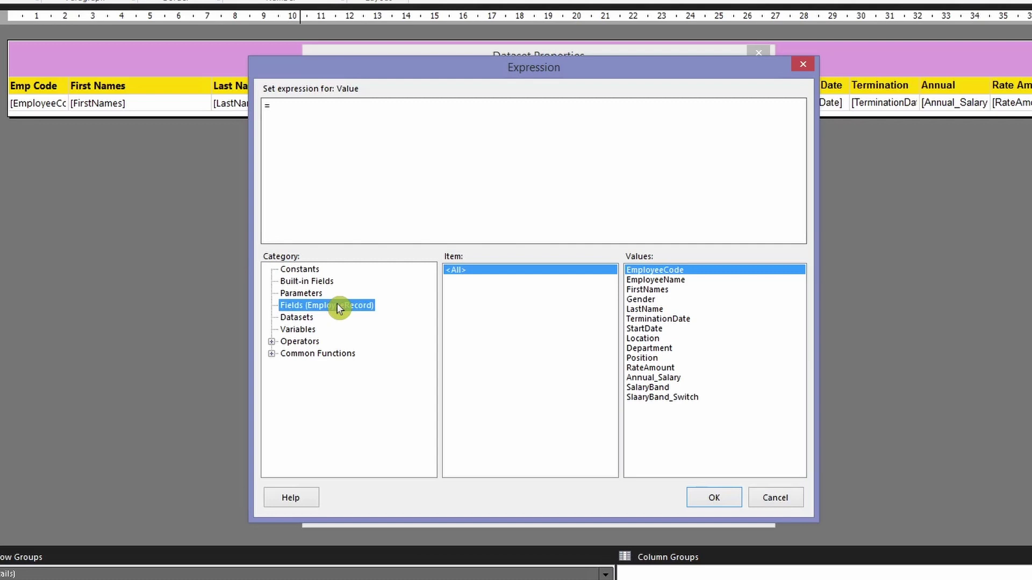
double_click(647, 290)
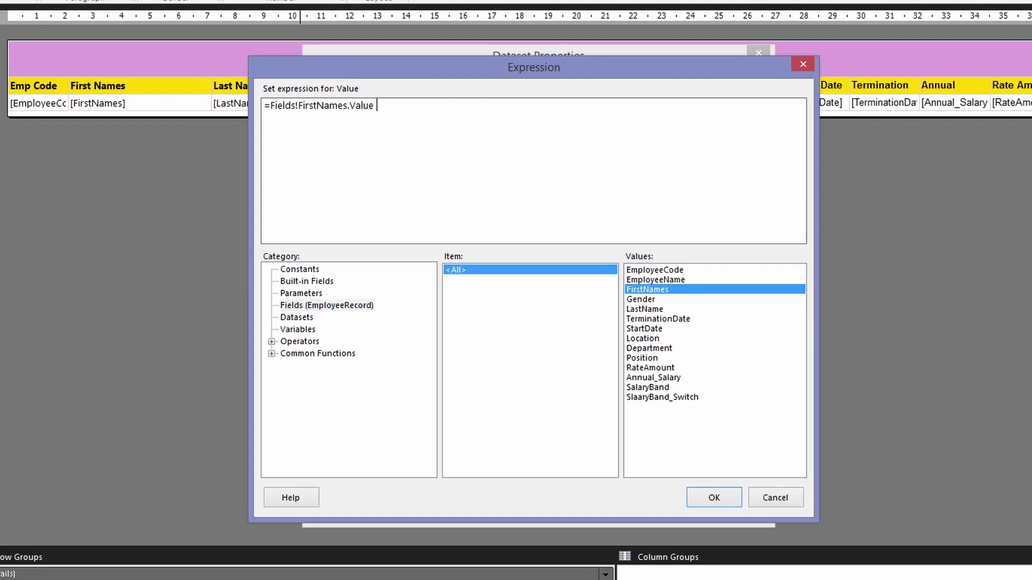
text(& " ")
text(&)
double_click(661, 309)
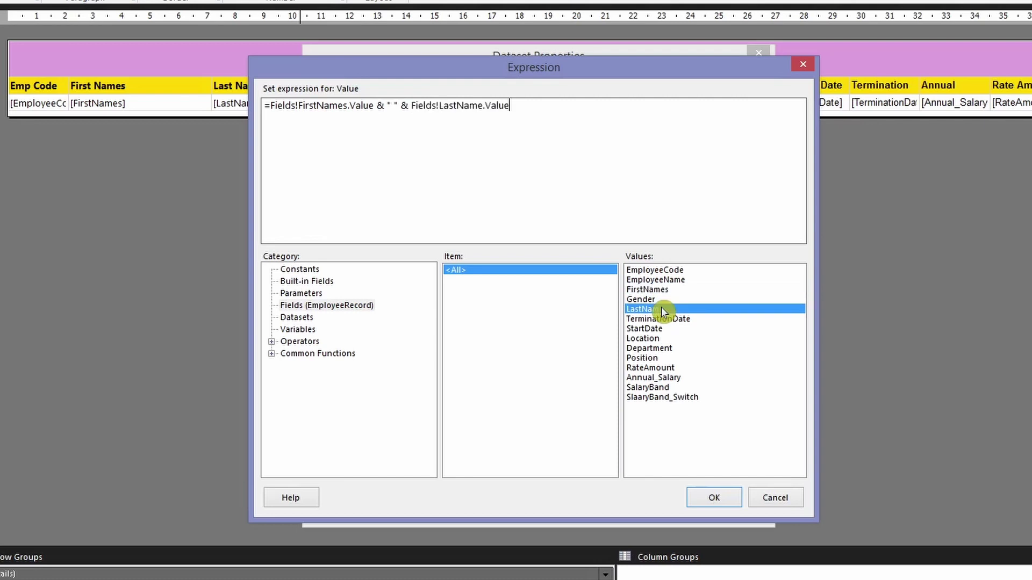
click(714, 498)
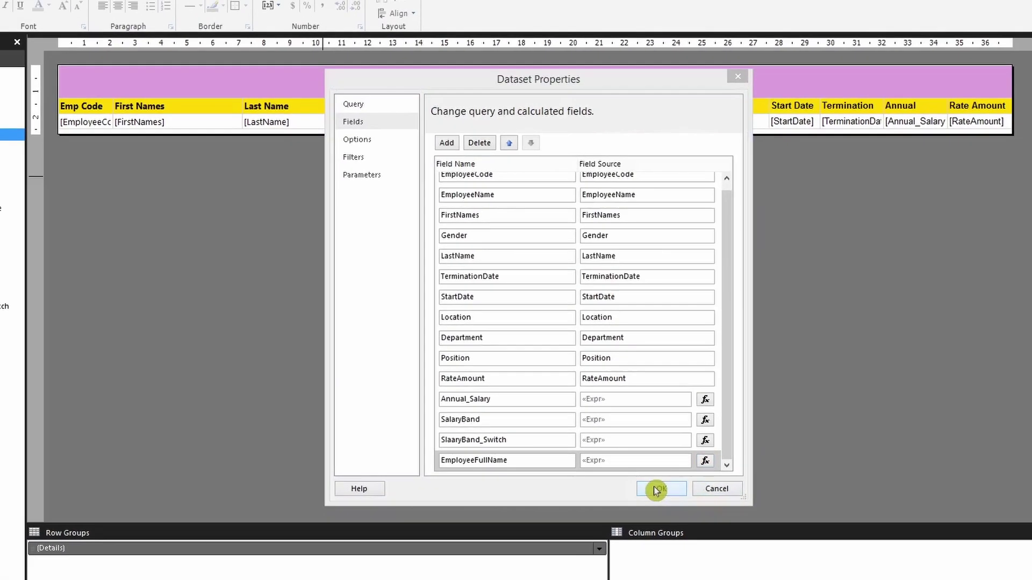
- Save the field, add an EmployeeName column right of Rate Amount, and run the report
click(655, 491)
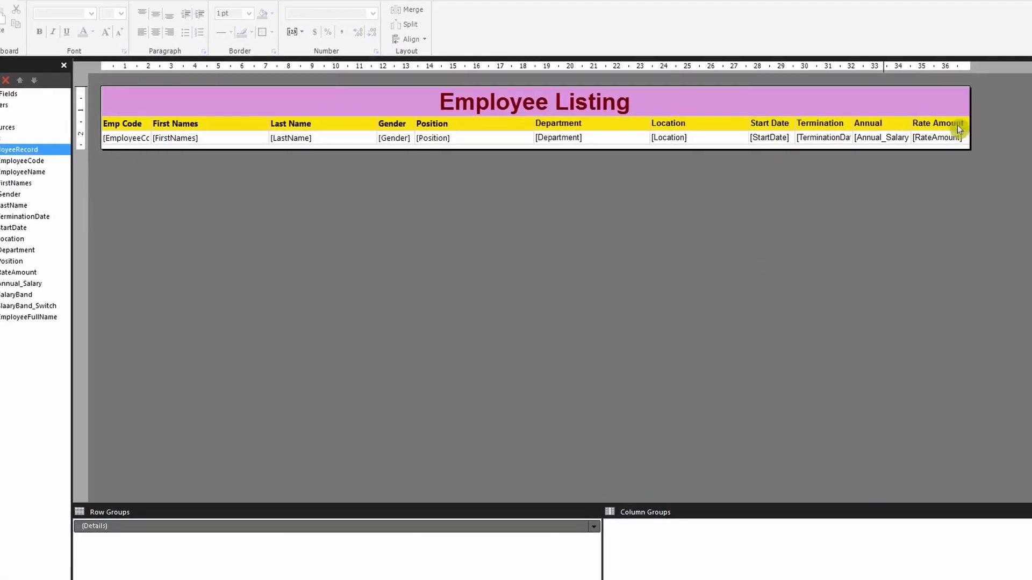
click(980, 106)
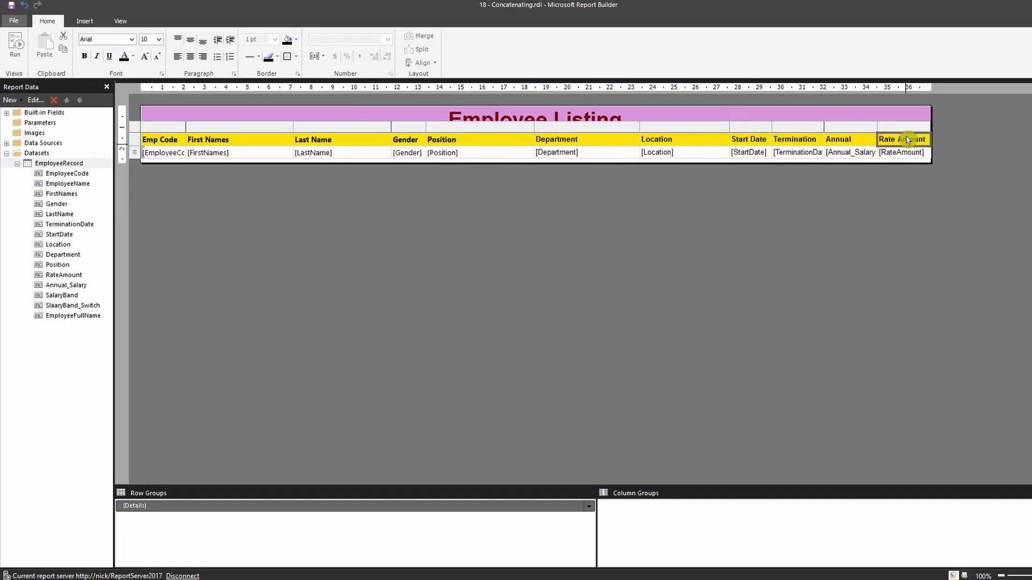
right_click(902, 126)
mouse_move(967, 134)
click(1018, 153)
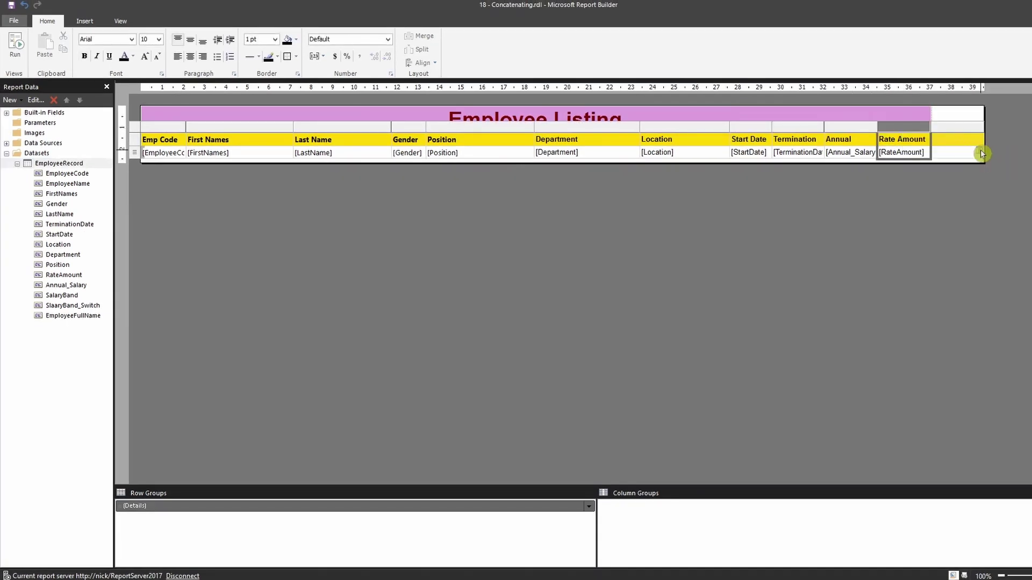
click(979, 152)
click(1010, 172)
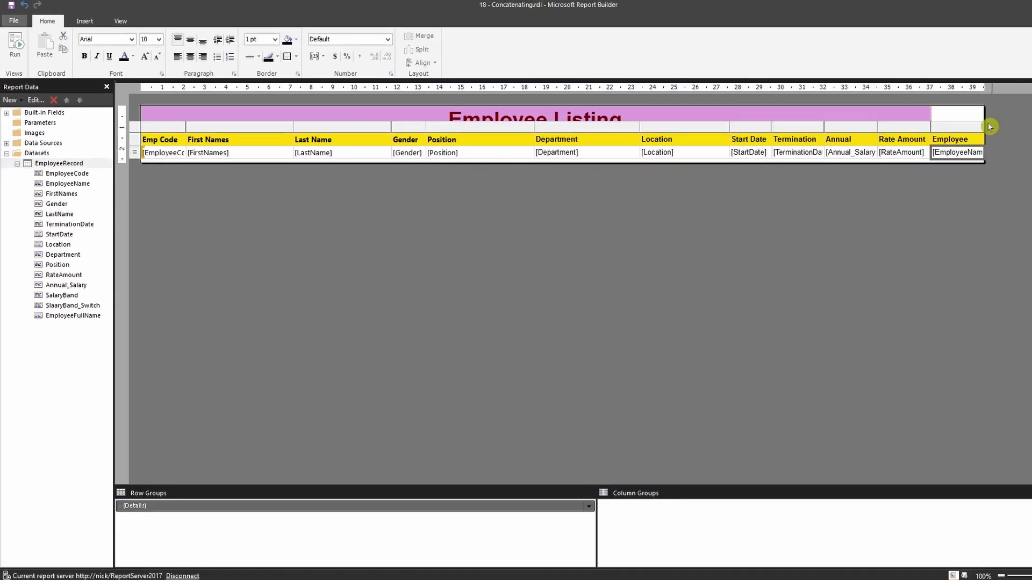
click(16, 51)
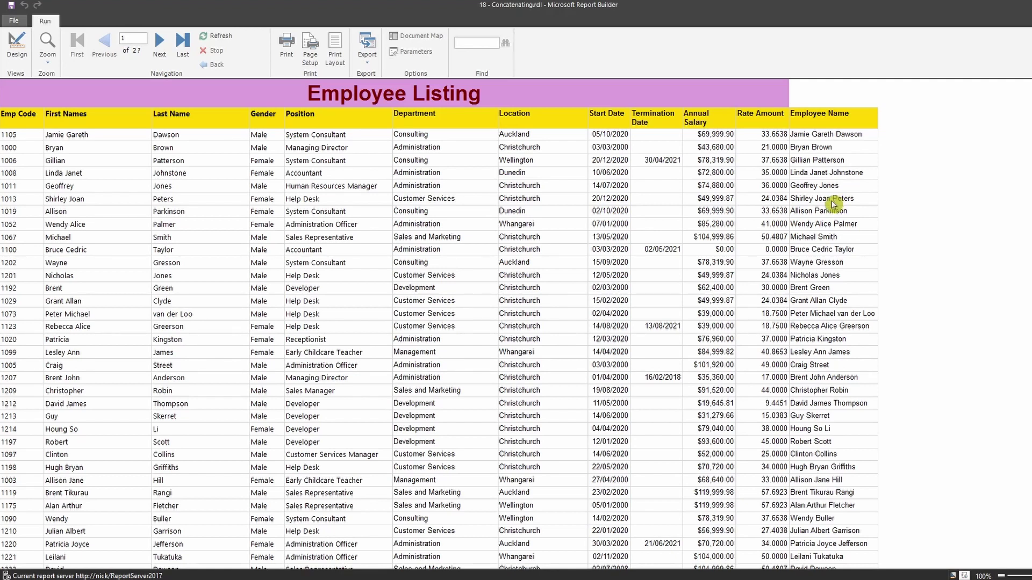
- Reopen the EmployeeFullName field's expression from EmployeeRecord Dataset Properties
click(16, 45)
right_click(67, 164)
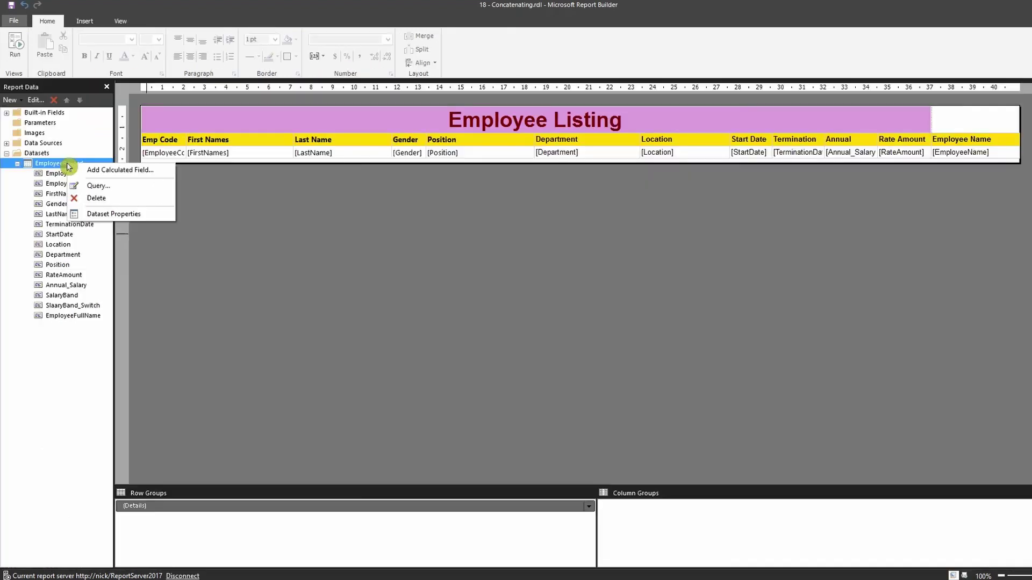
click(123, 213)
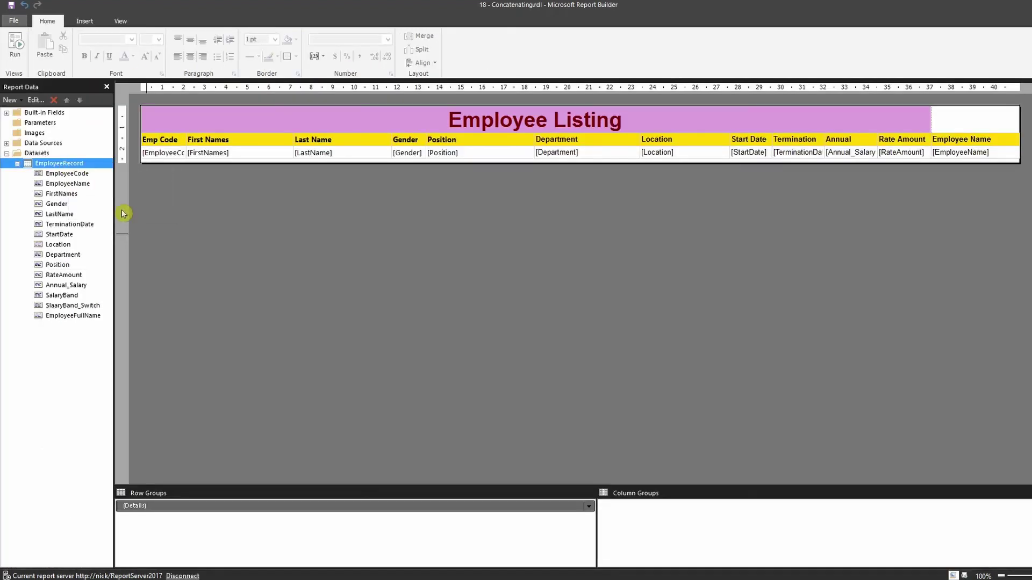
click(415, 158)
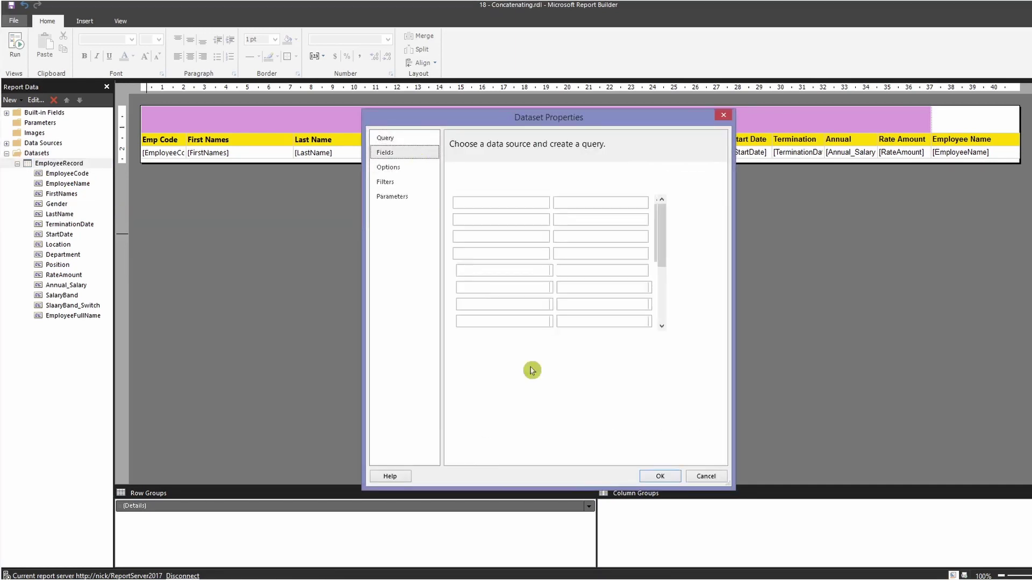
click(707, 441)
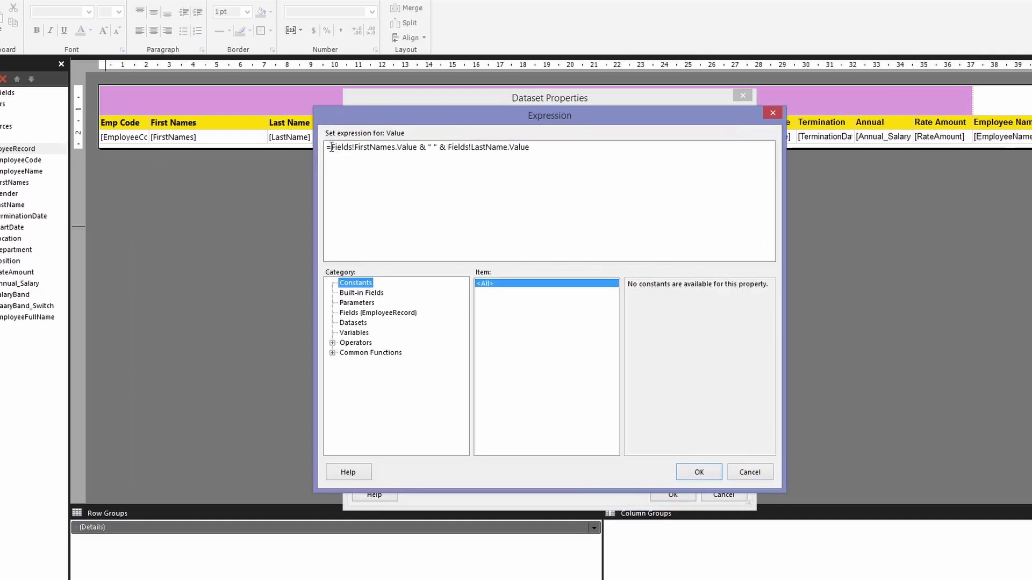
- Prefix the expression with the text "Annualized Salary for" joined by &
click(332, 148)
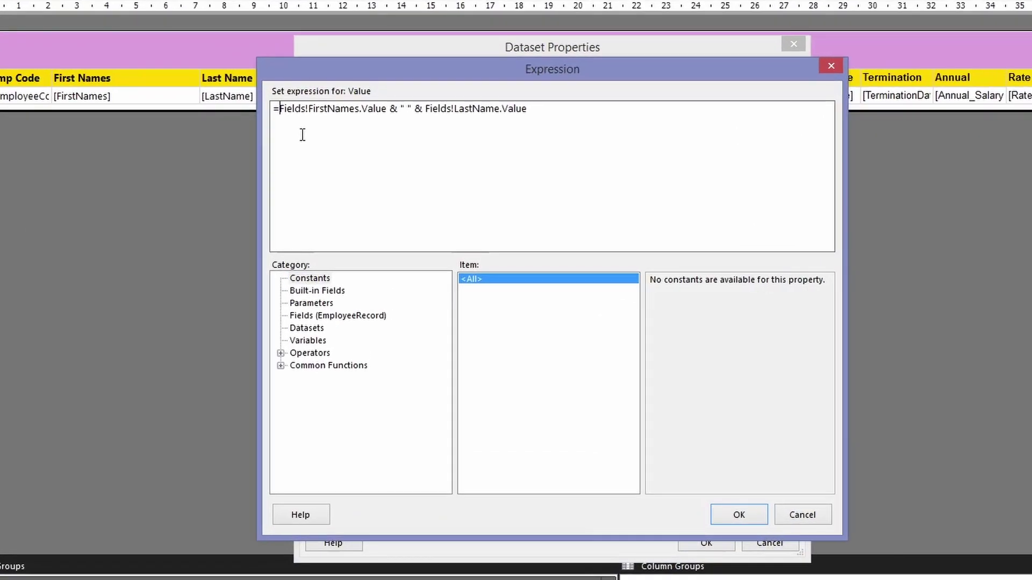
text(" ")
click(287, 109)
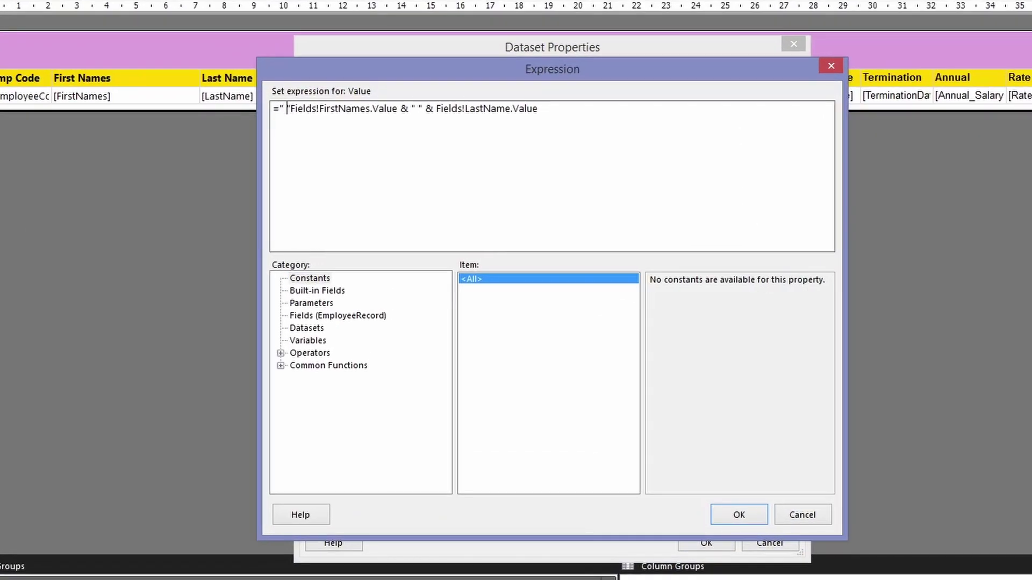
key(BackSpace)
text(Annualized )
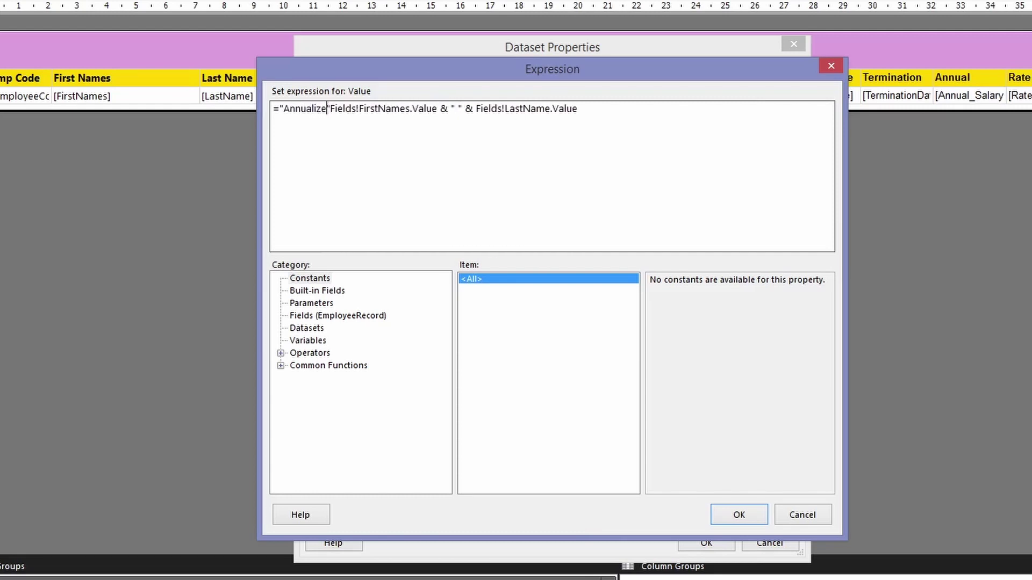
text(Salar f)
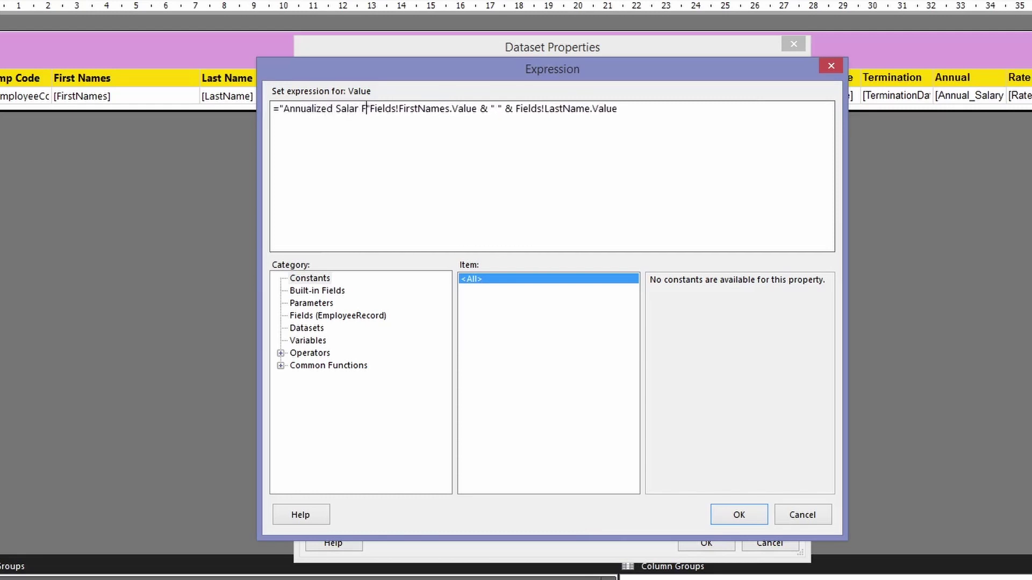
key(BackSpace)
key(BackSpace)
text(y for)
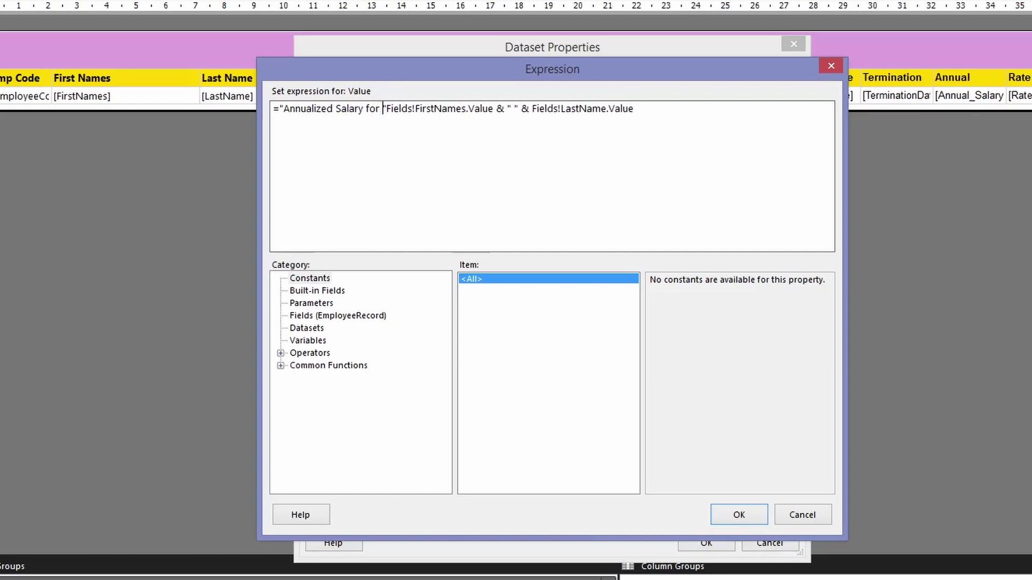
key(Right)
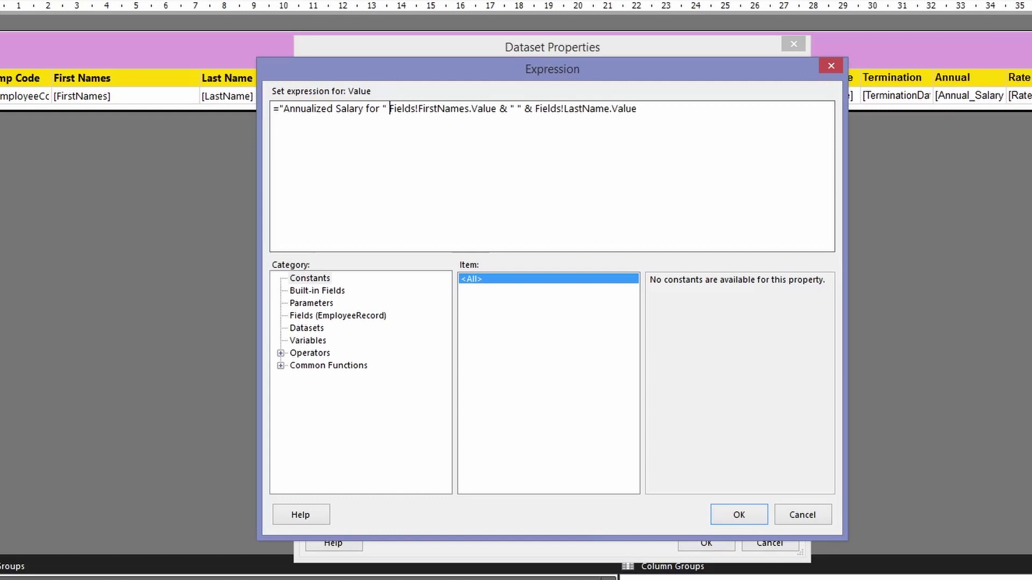
text(&)
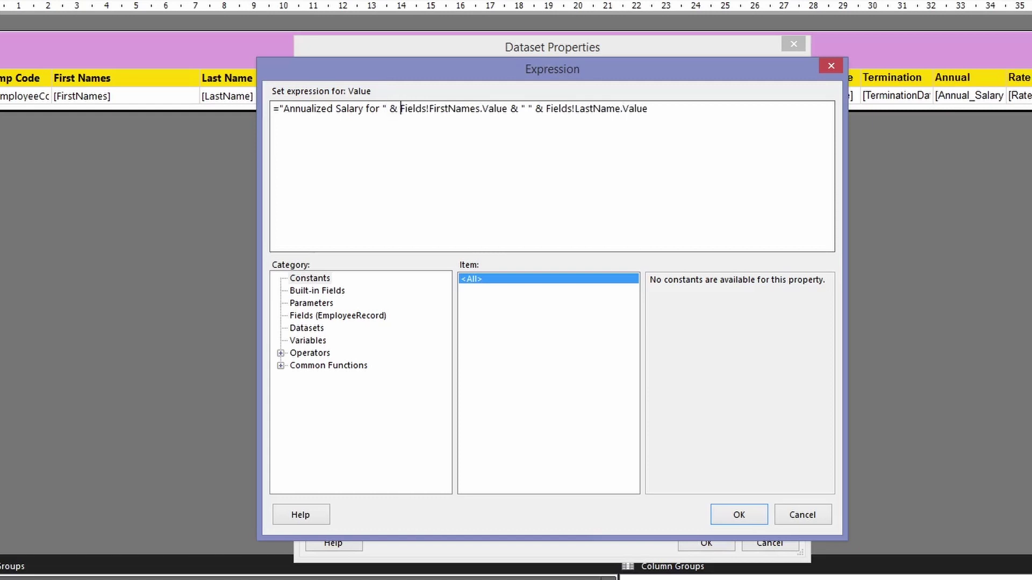
- Append & "is" & to the end of the expression
click(698, 108)
text(& " ")
key(Left)
key(BackSpace)
text(is)
key(Right)
text(&)
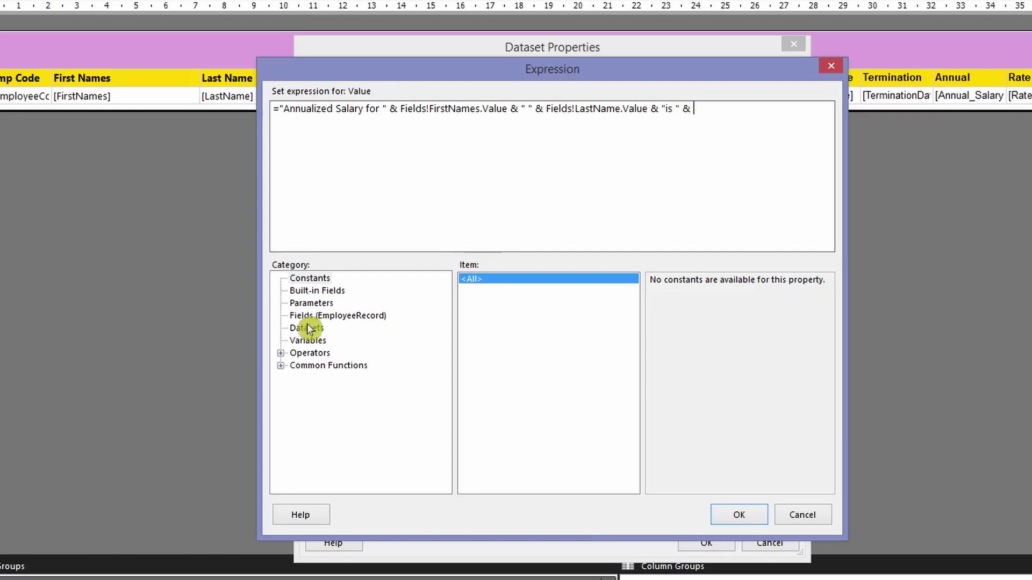
- Insert the Annual_Salary field at the end and save the expression and dataset
click(327, 316)
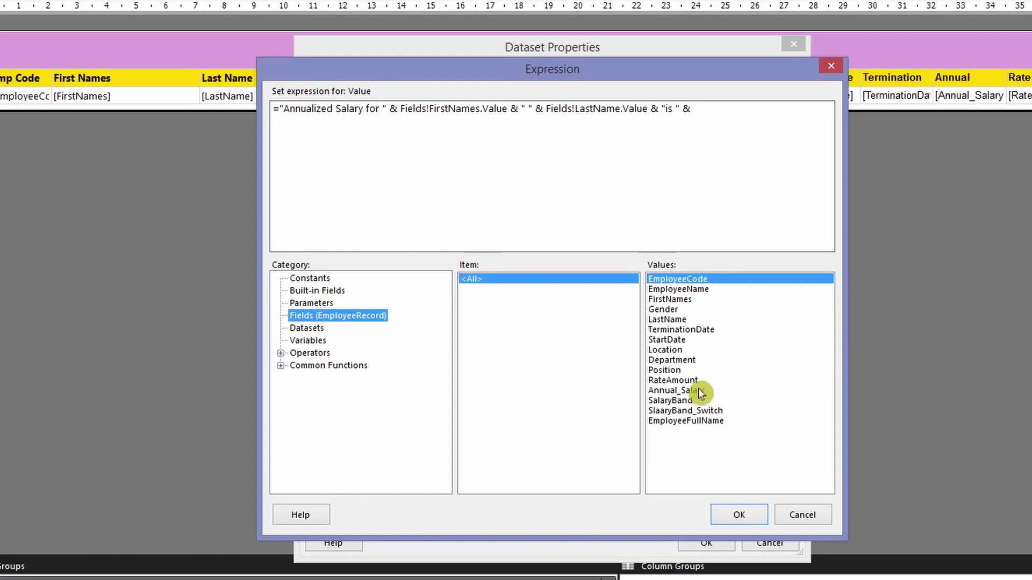
double_click(701, 391)
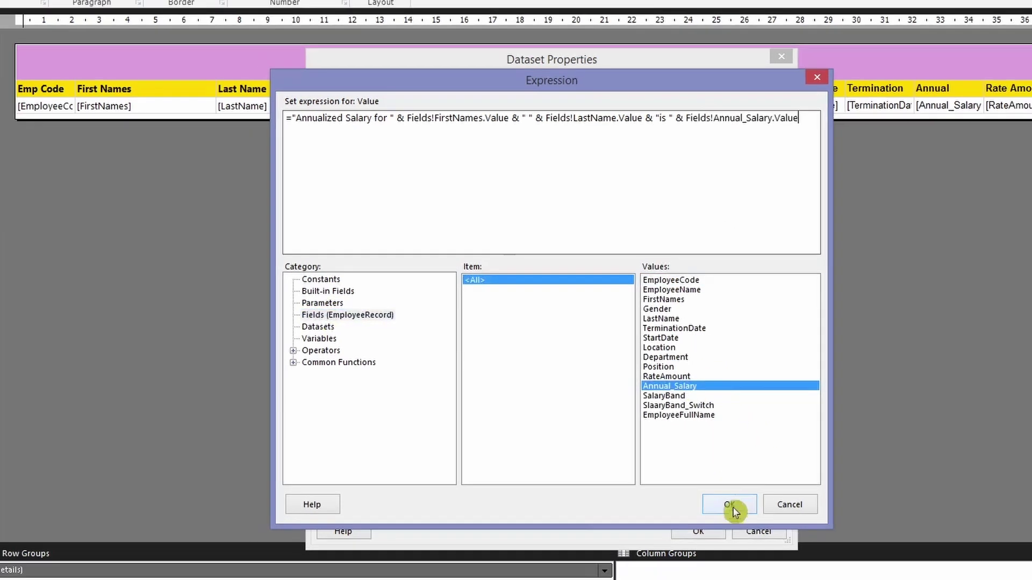
click(738, 514)
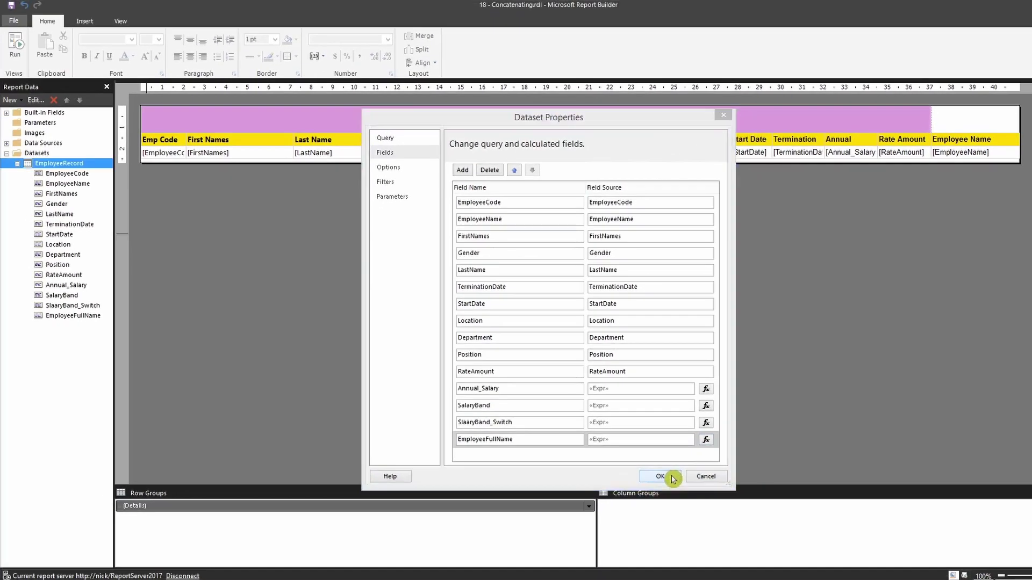
click(683, 492)
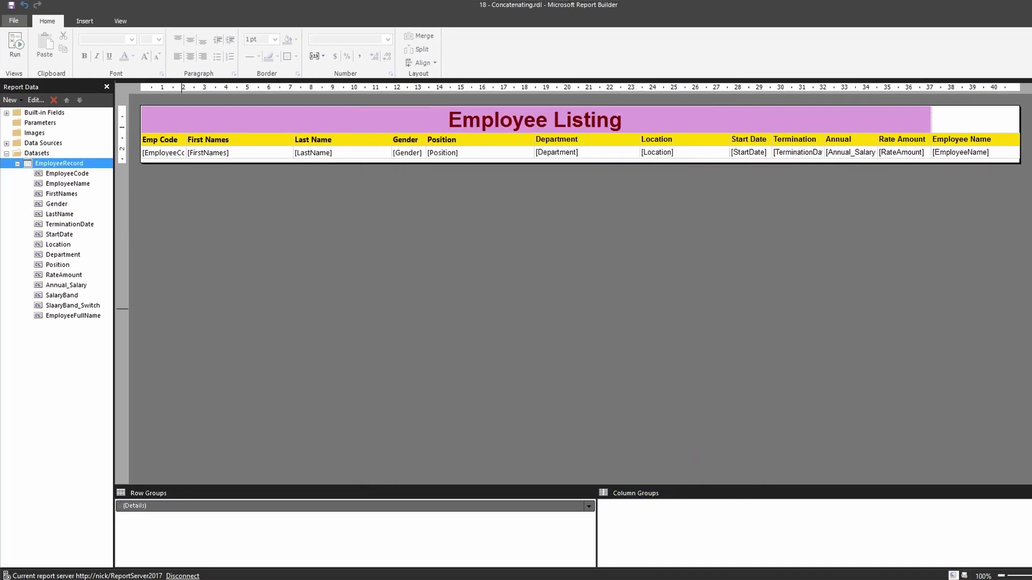
- Preview the report's salary sentences, then go back to design view
click(15, 45)
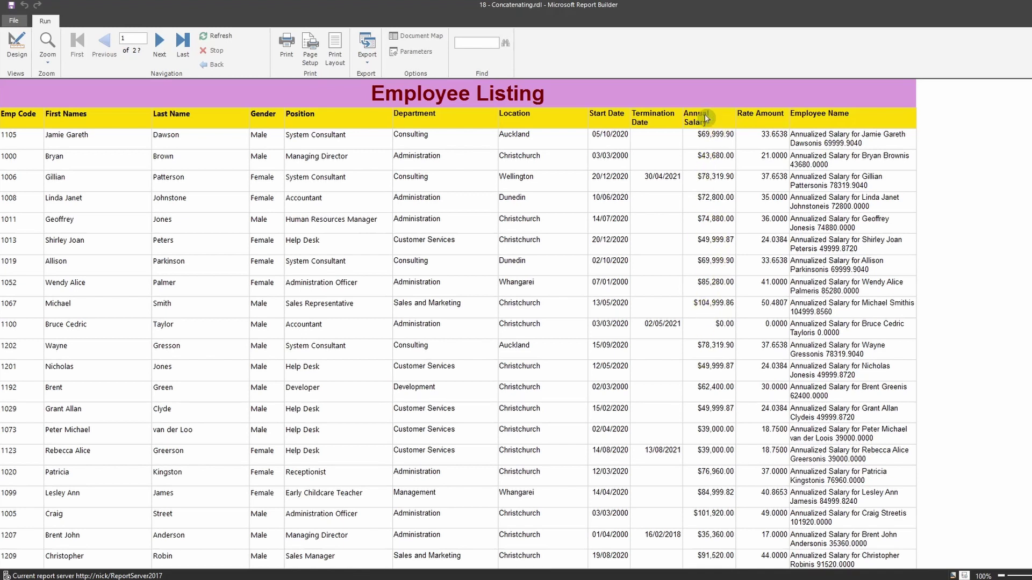
click(15, 45)
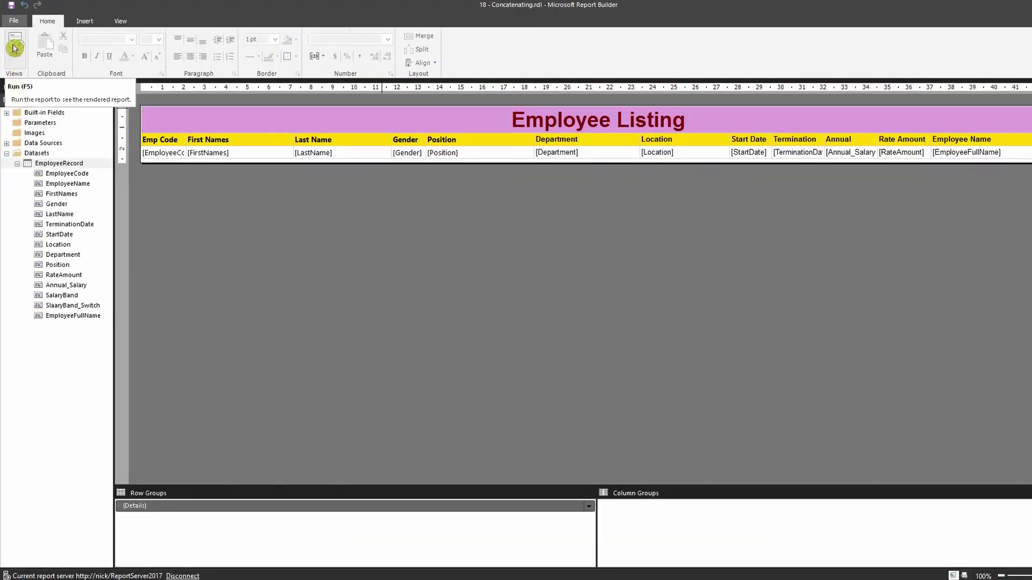
- Reopen the EmployeeFullName expression and add a space before "is"
right_click(69, 163)
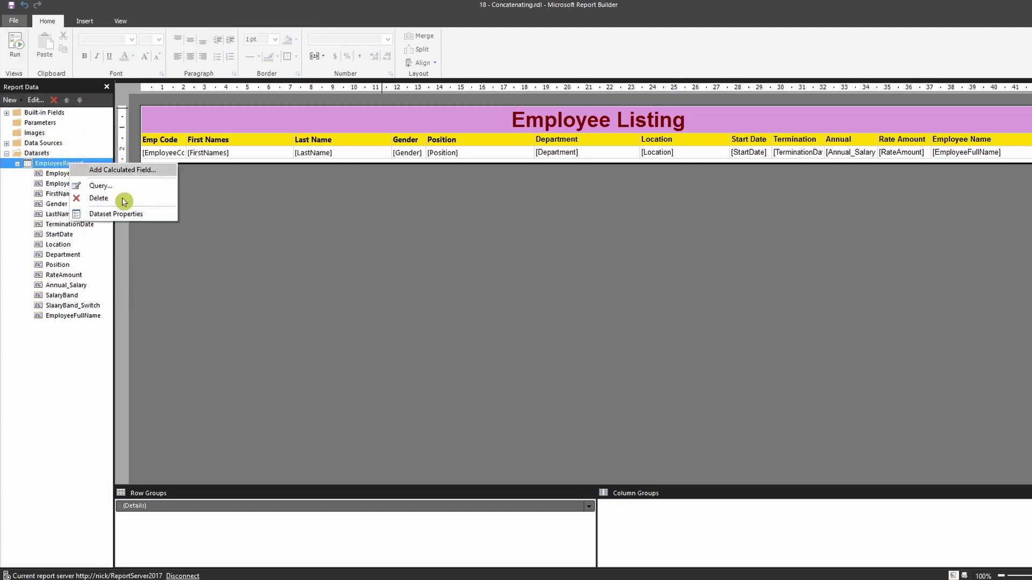
click(127, 215)
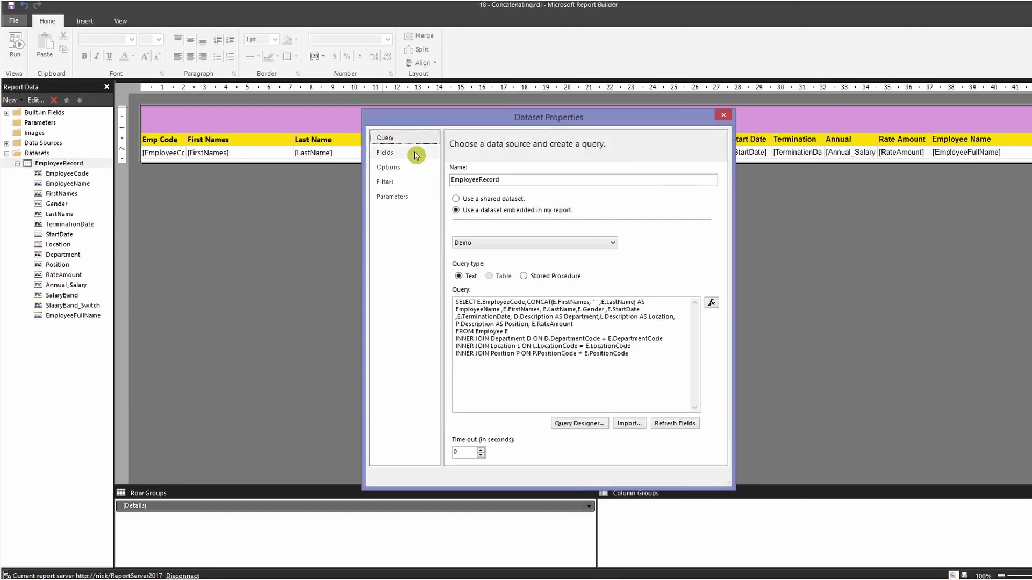
click(415, 155)
click(707, 444)
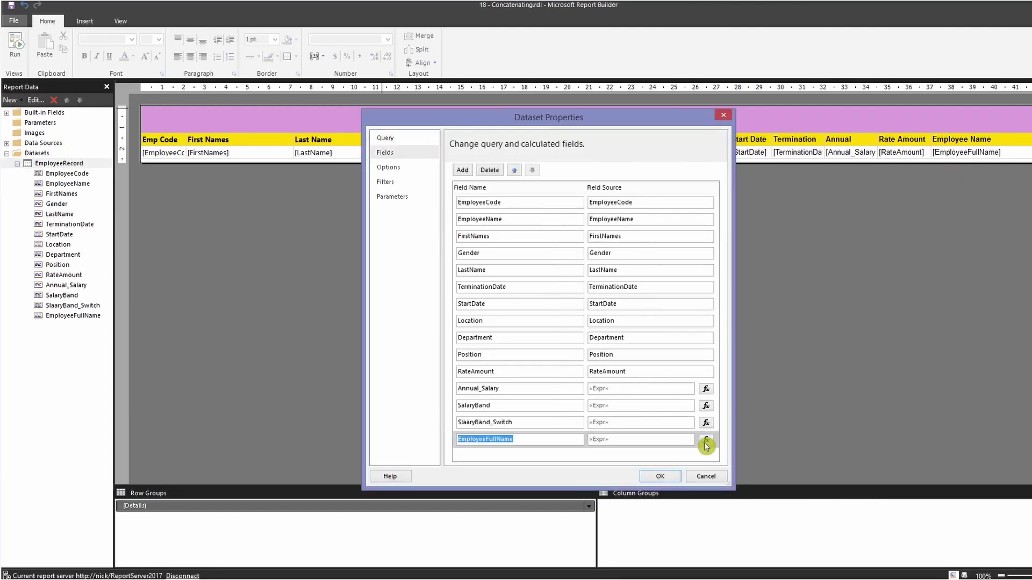
click(630, 162)
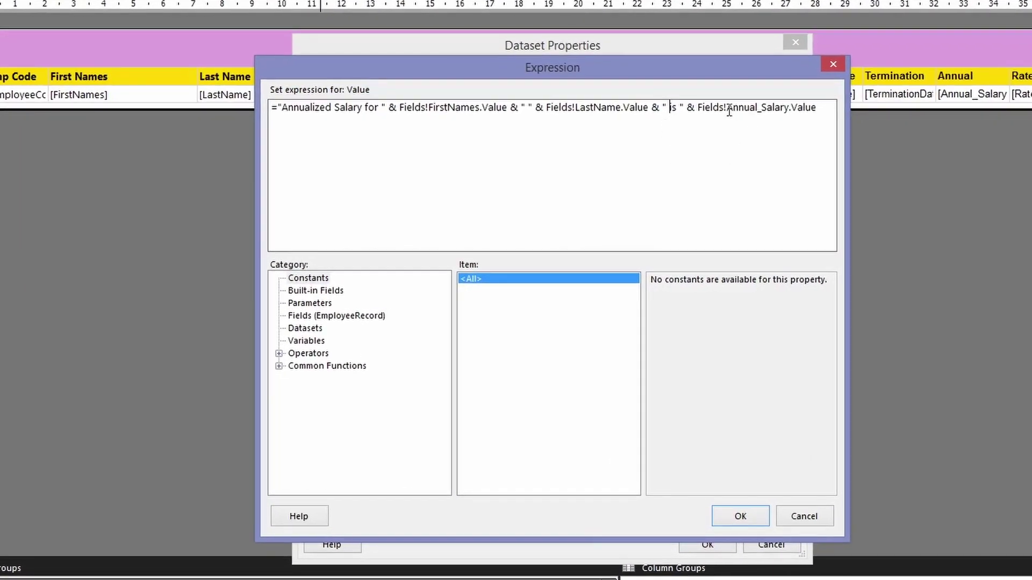
drag(702, 109, 836, 108)
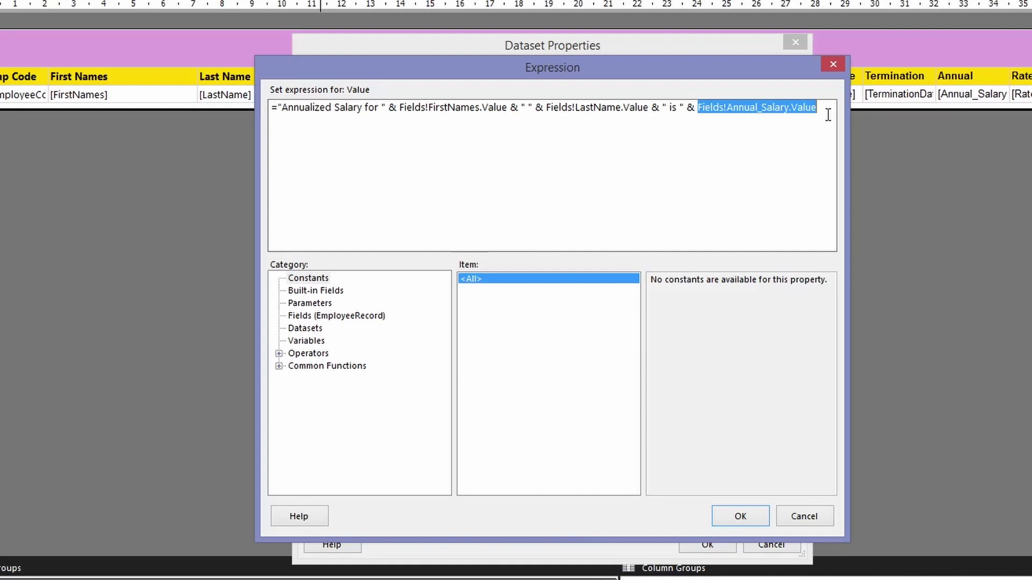
- Browse Common Functions > Text and read the FormatCurrency, FormatDateTime, FormatNumber and FormatPercent descriptions
click(279, 366)
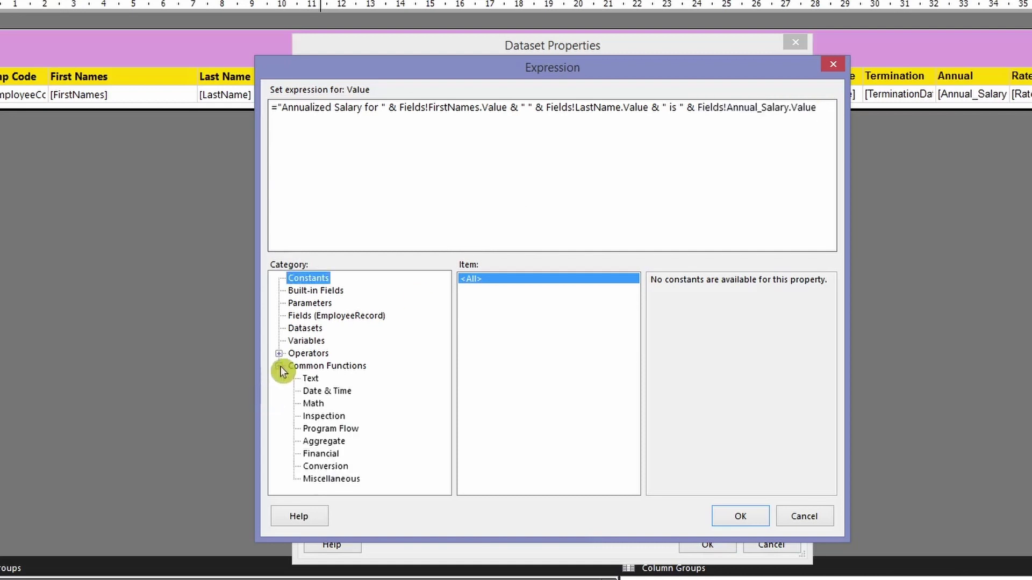
click(301, 366)
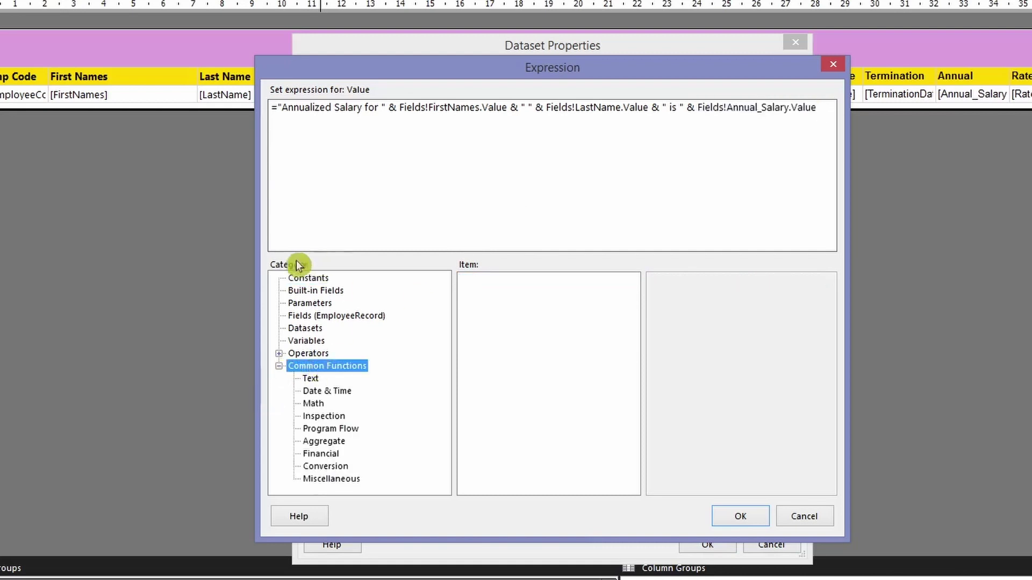
click(316, 382)
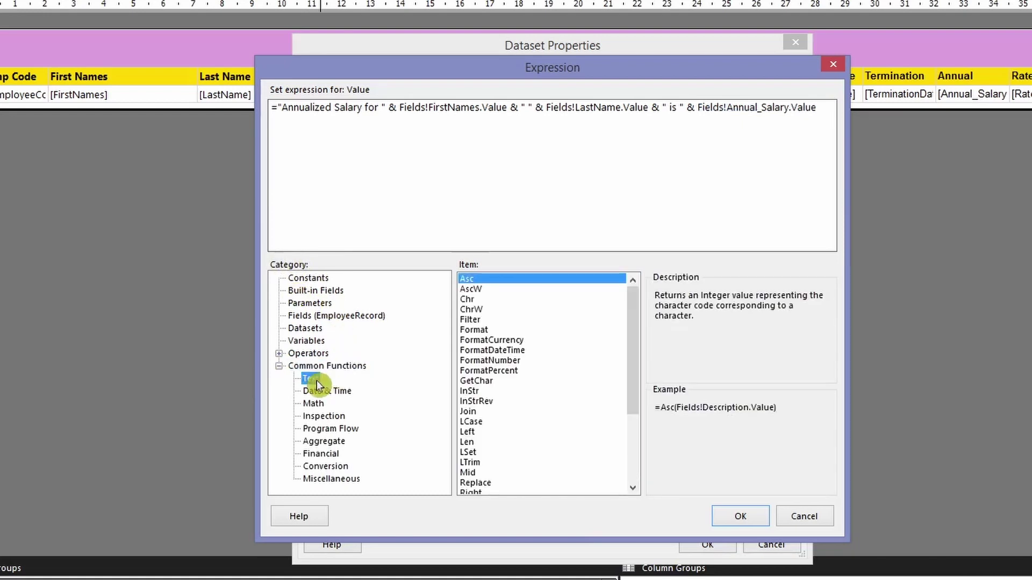
click(516, 341)
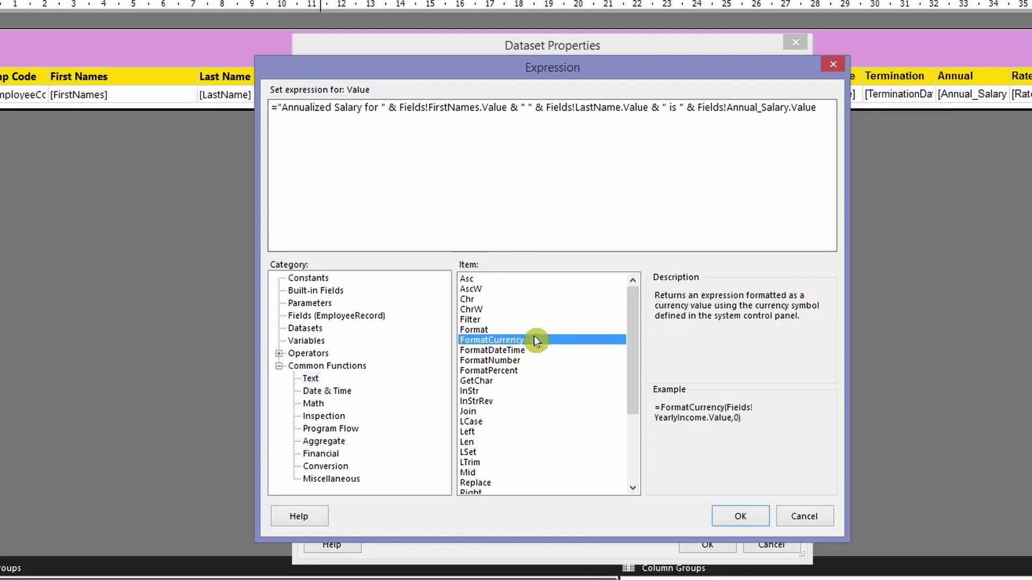
click(534, 350)
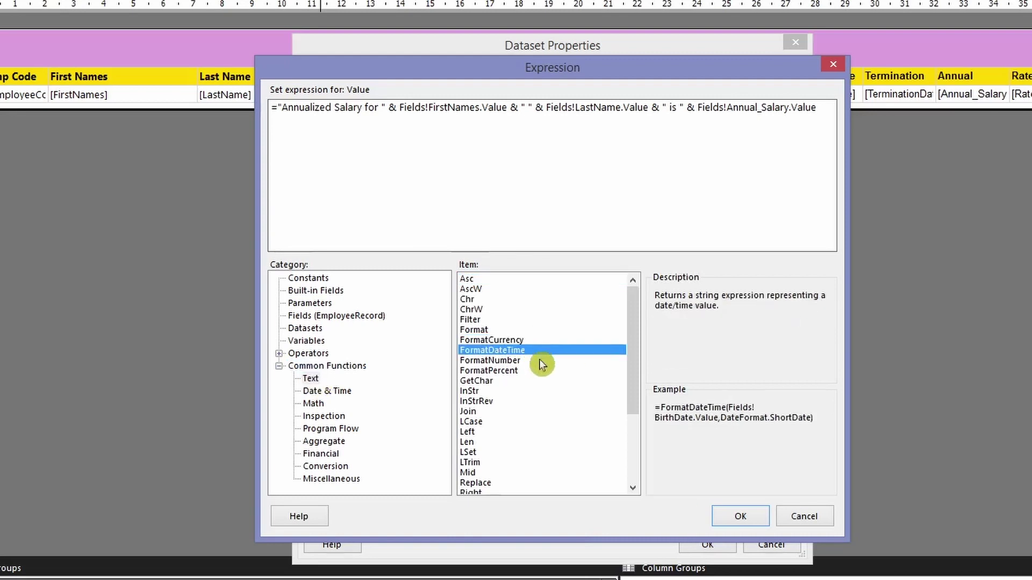
click(540, 360)
click(540, 371)
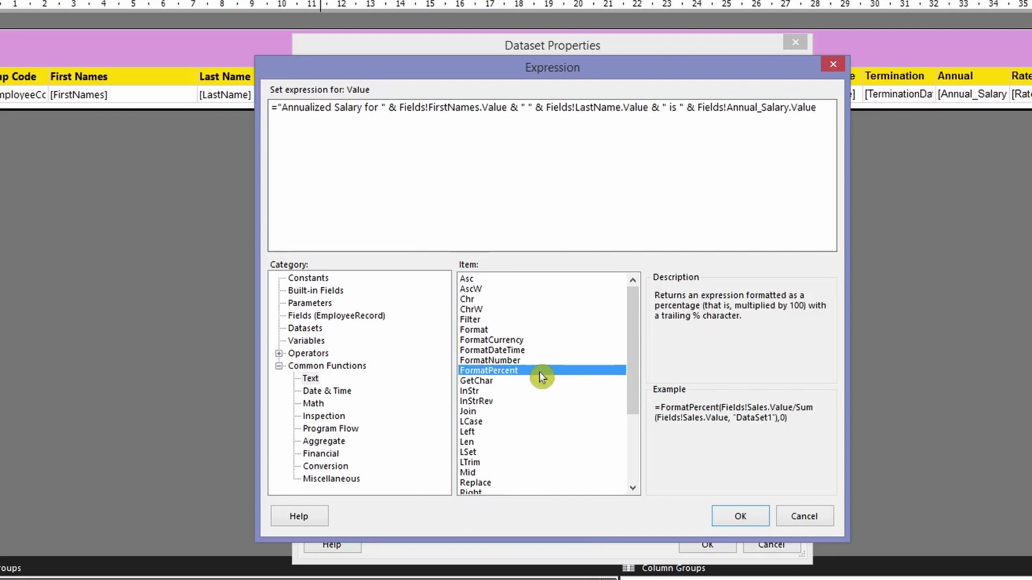
- Compare the FormatNumber and FormatCurrency descriptions and example formulas
click(537, 362)
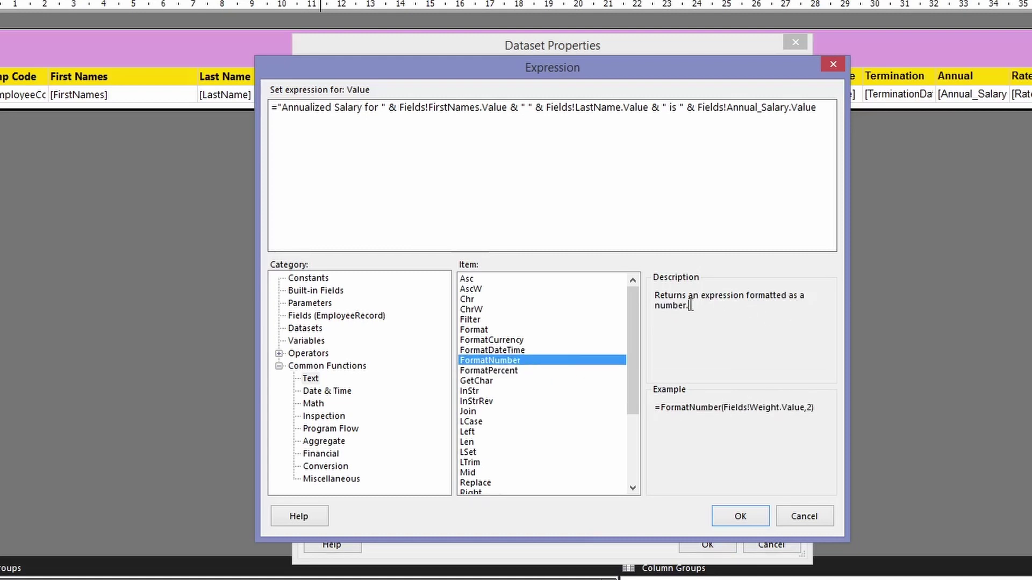
drag(690, 305, 656, 294)
drag(815, 408, 634, 404)
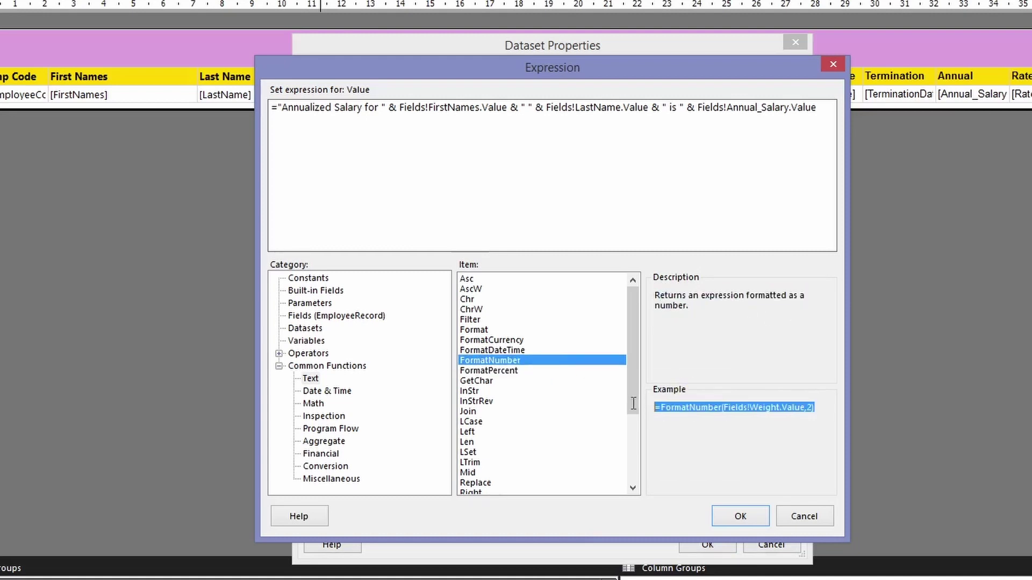
click(713, 331)
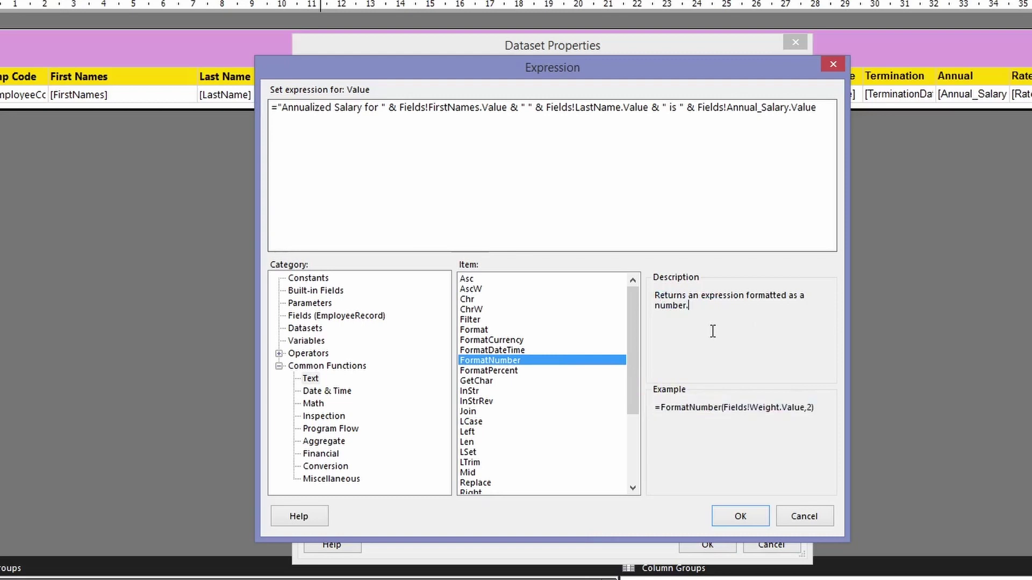
click(527, 341)
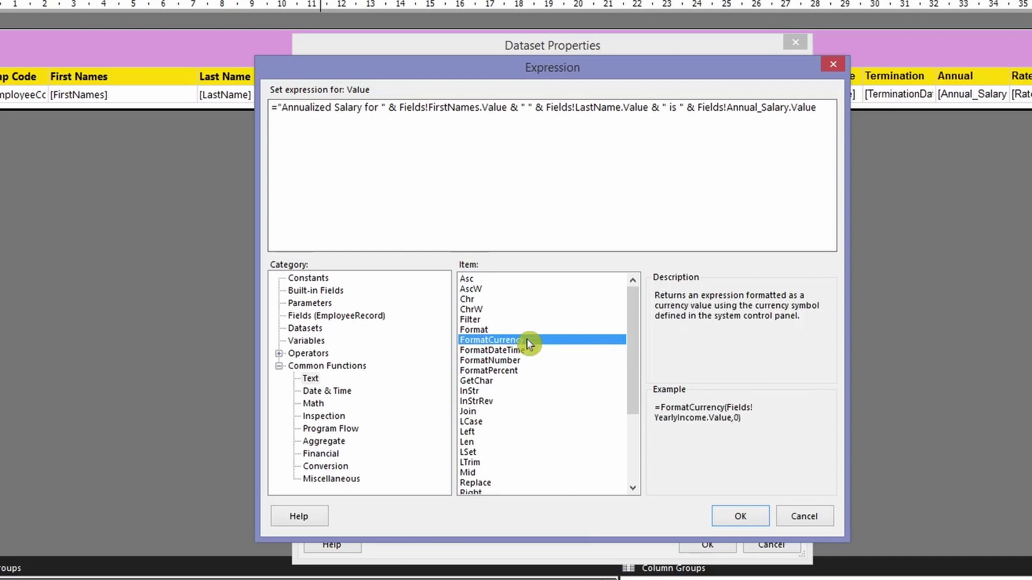
drag(660, 407, 723, 407)
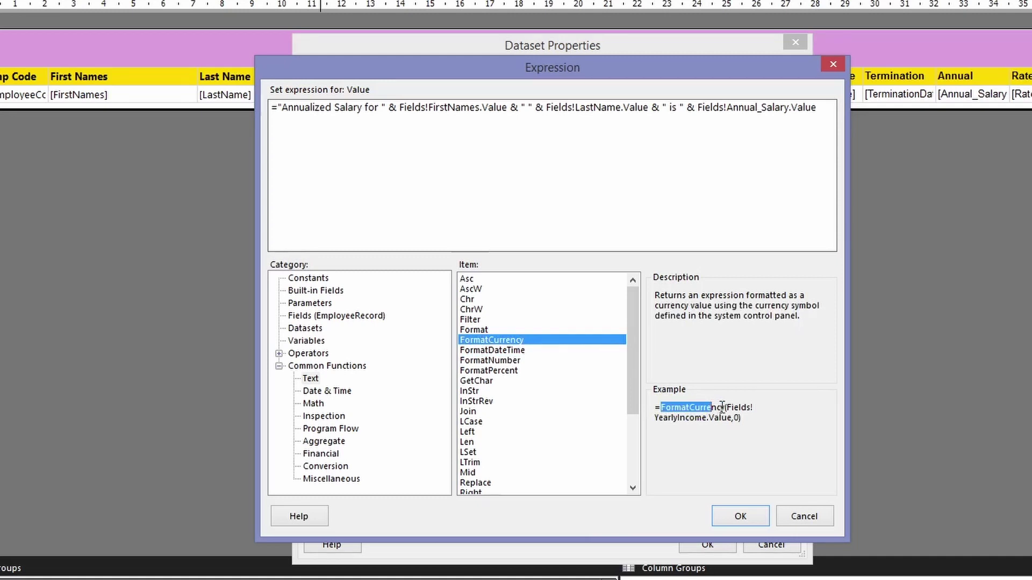
click(723, 407)
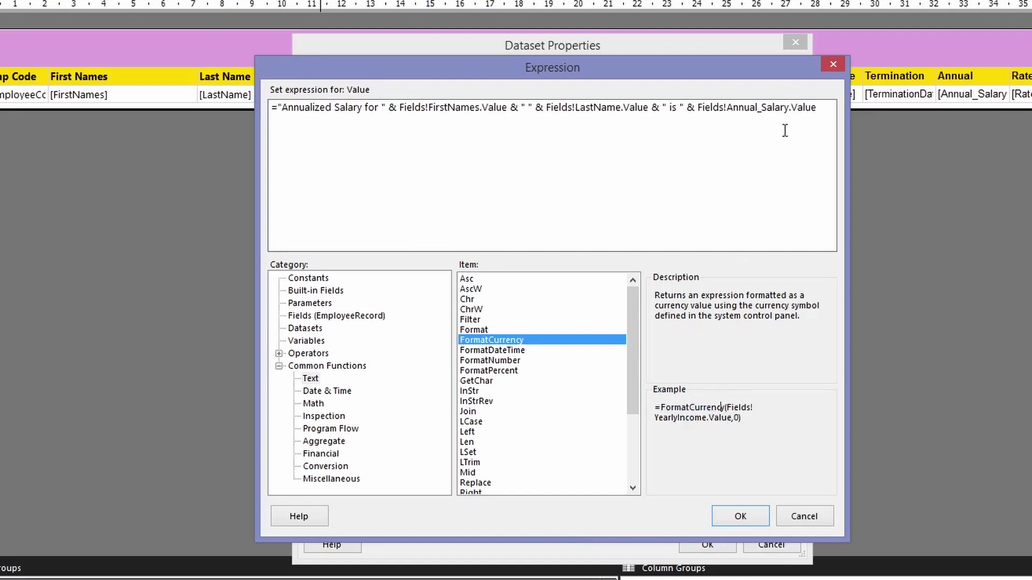
- Wrap Fields!Annual_Salary.Value in FormatCurrency(…,0) and save the expression and dataset
click(695, 107)
double_click(518, 341)
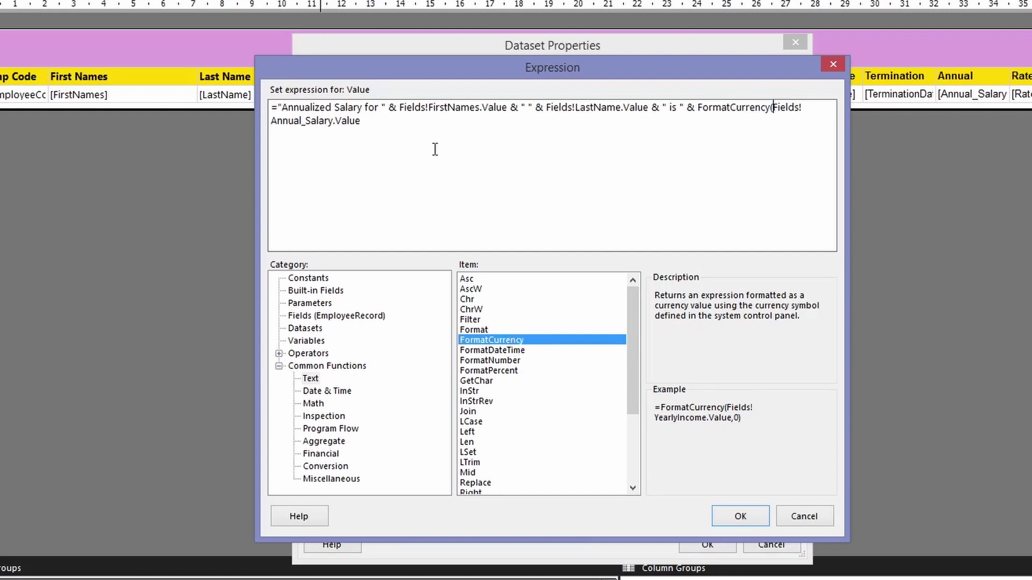
click(389, 126)
text(,0))
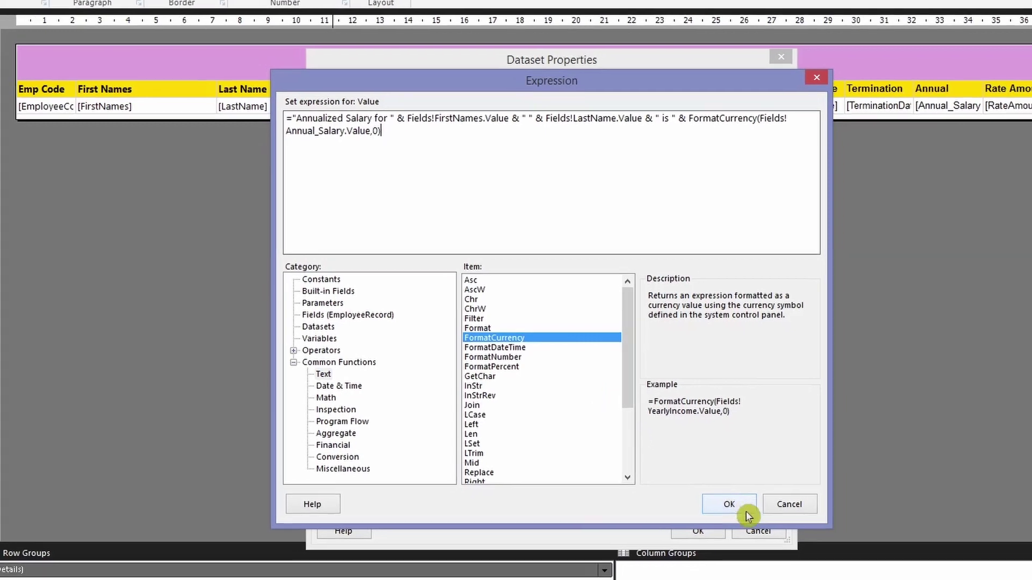
click(740, 516)
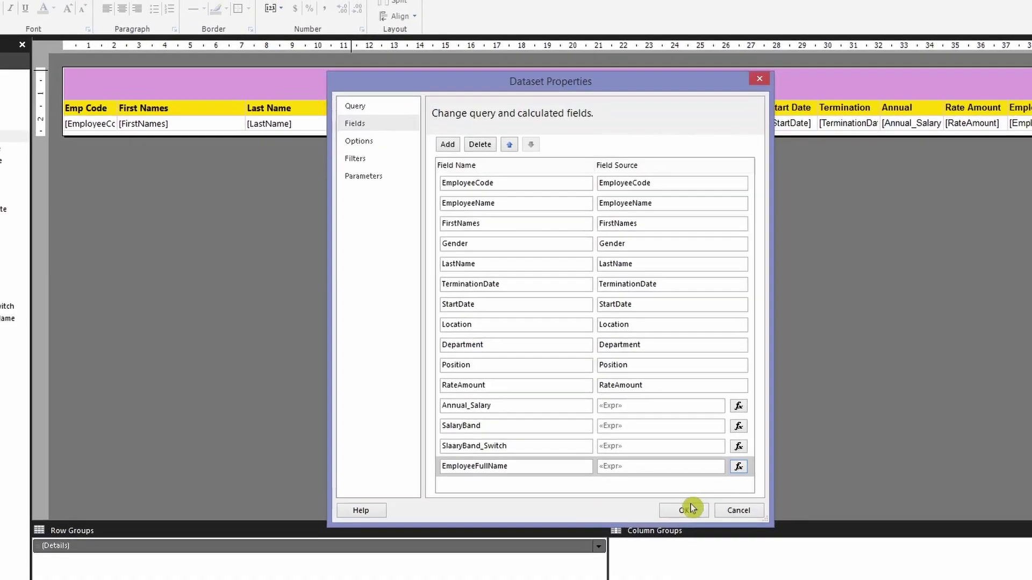
click(691, 509)
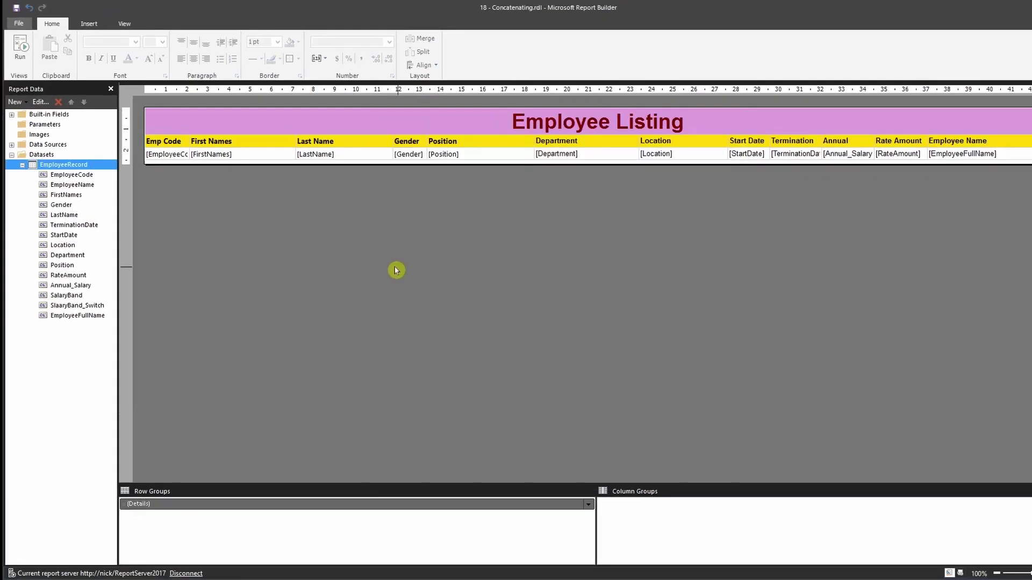
click(22, 45)
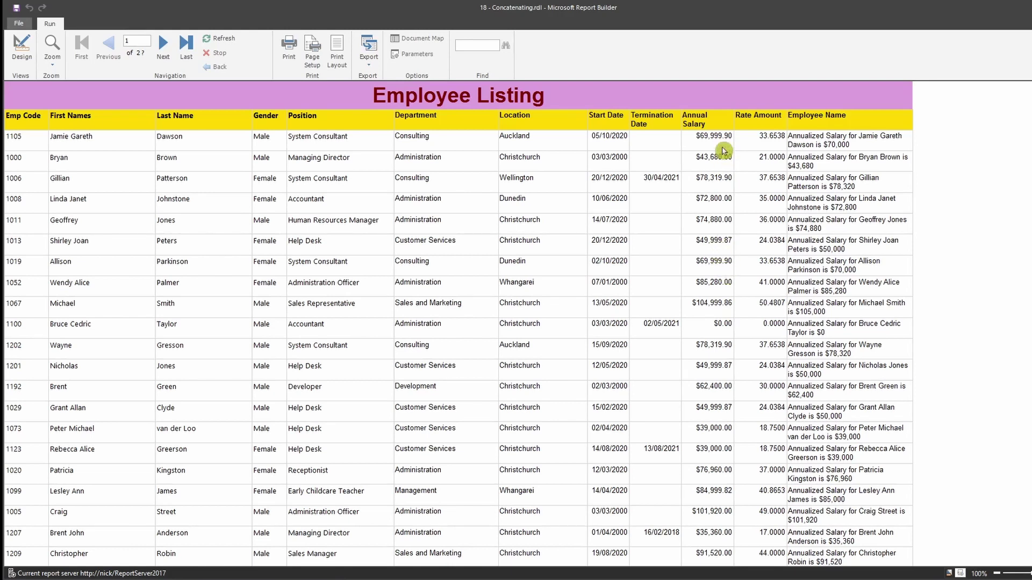
click(24, 47)
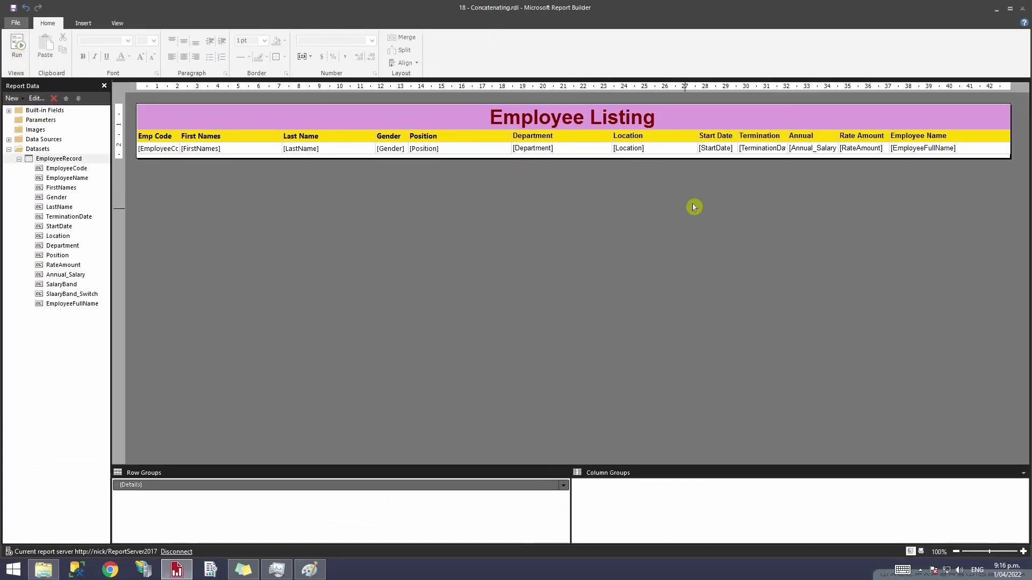
- Copy the Annual cell's Format string '$'#,0.00;('$'#,0.00) and open EmployeeRecord Dataset Properties
click(811, 148)
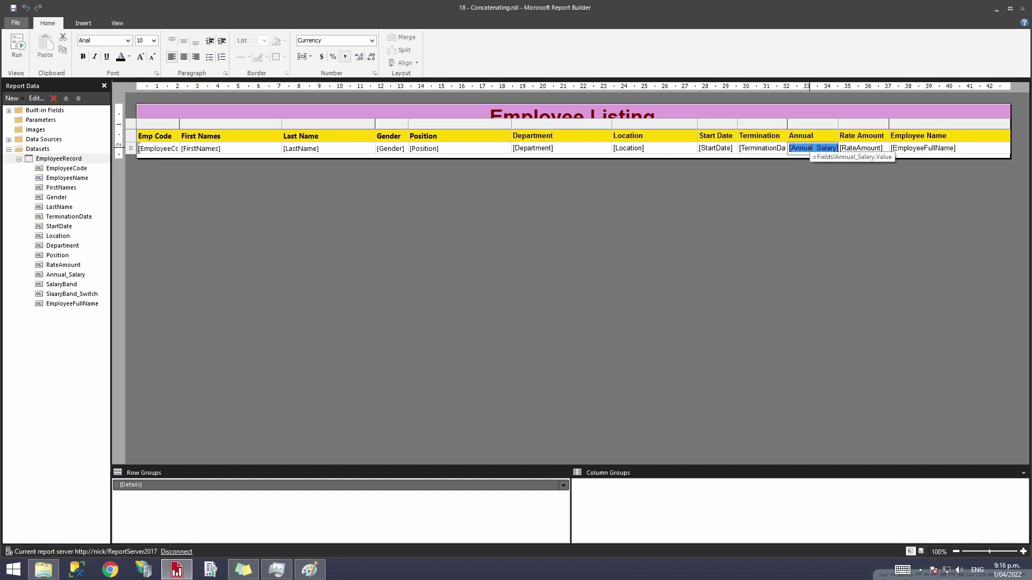
click(118, 23)
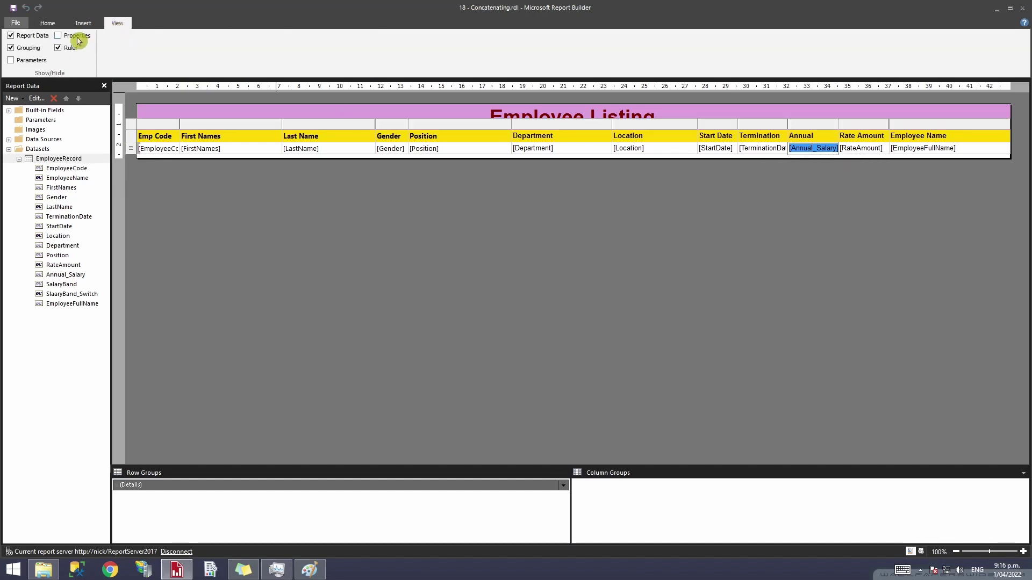
click(58, 36)
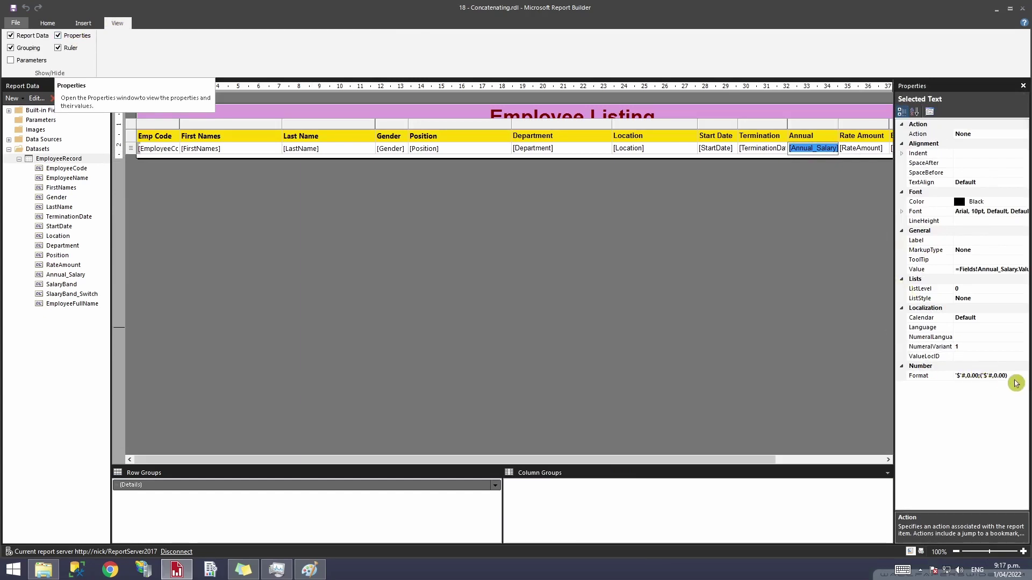
click(1015, 377)
drag(1015, 377, 932, 379)
key(ctrl+c)
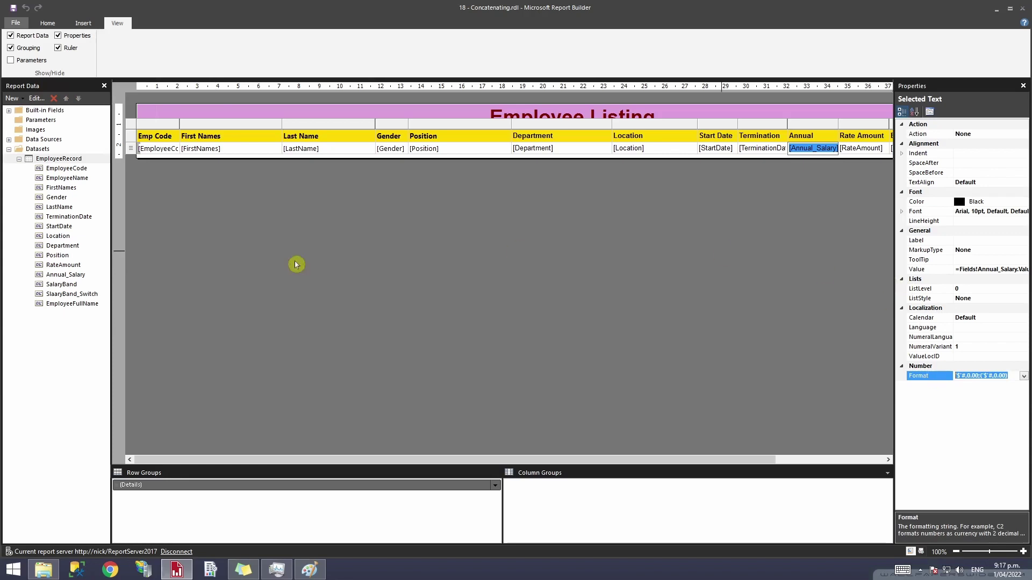
right_click(58, 159)
click(108, 211)
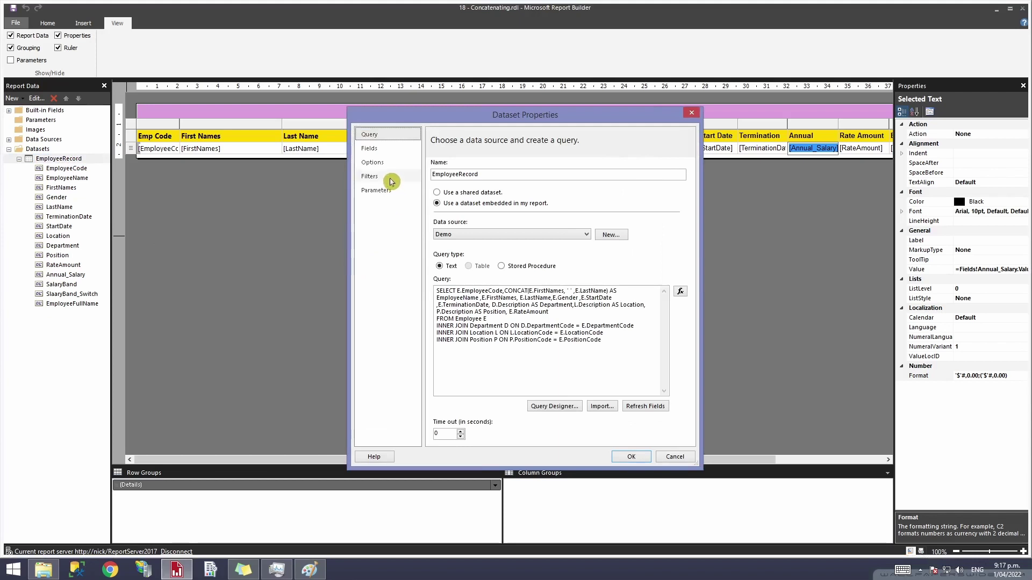
- Open the EmployeeFullName expression and look up the Format function's description and example
click(385, 177)
click(380, 149)
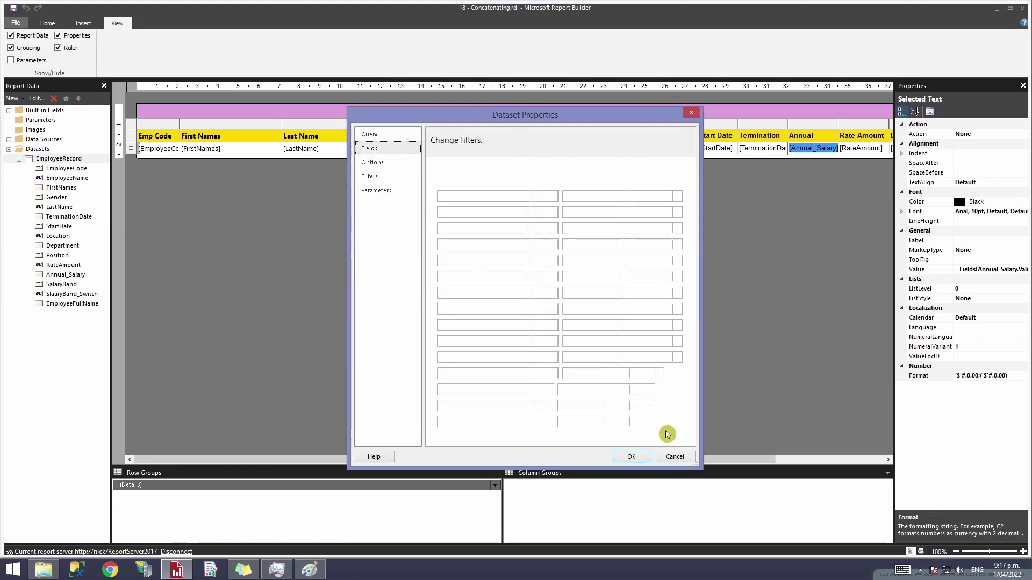
click(675, 423)
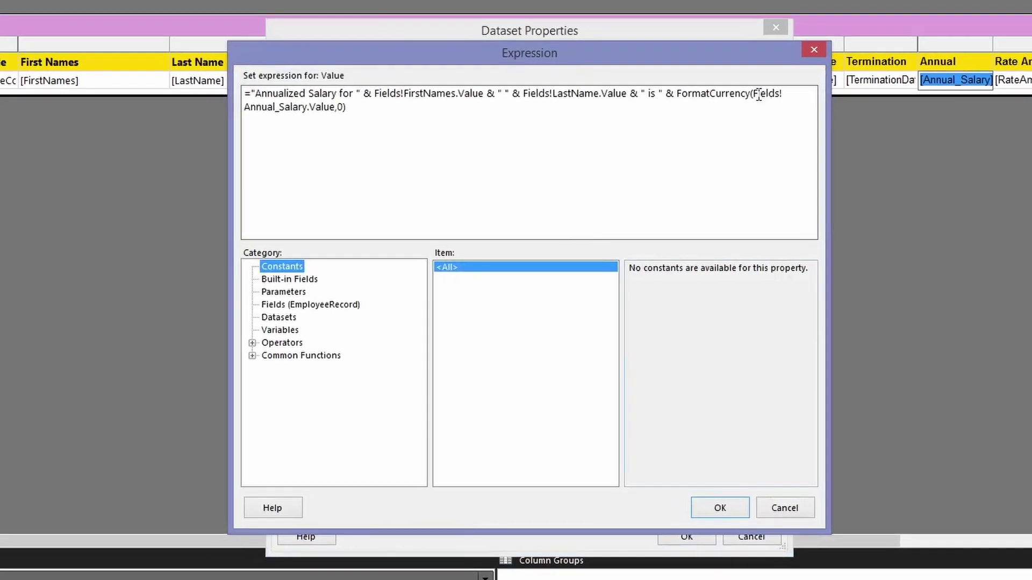
double_click(759, 94)
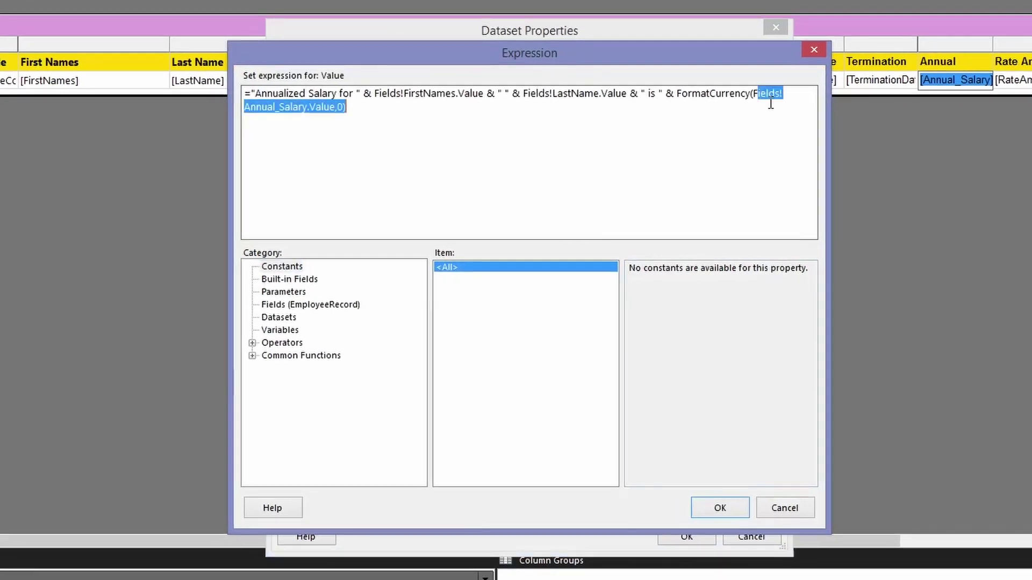
click(252, 356)
click(284, 369)
click(293, 381)
click(295, 370)
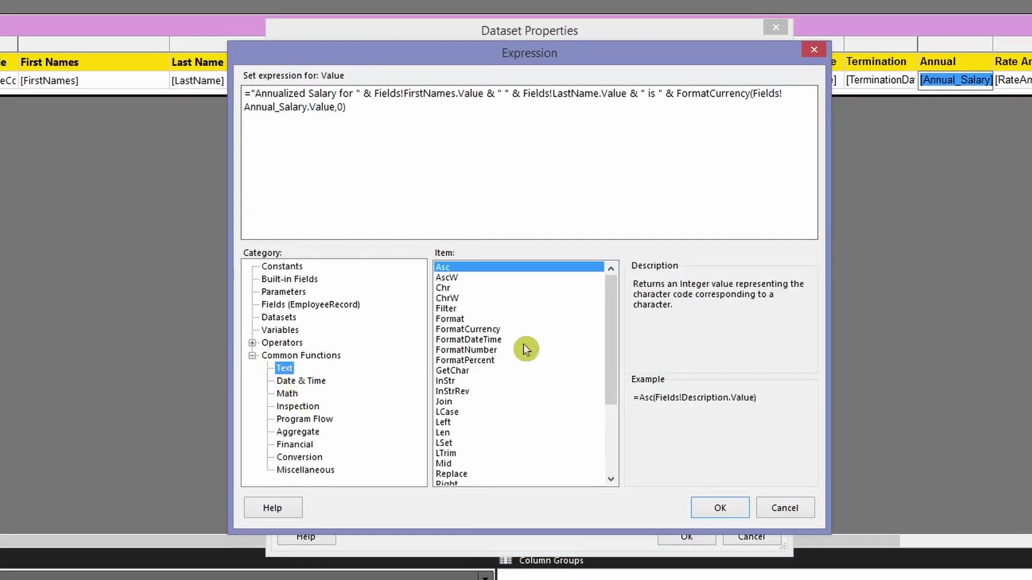
click(517, 317)
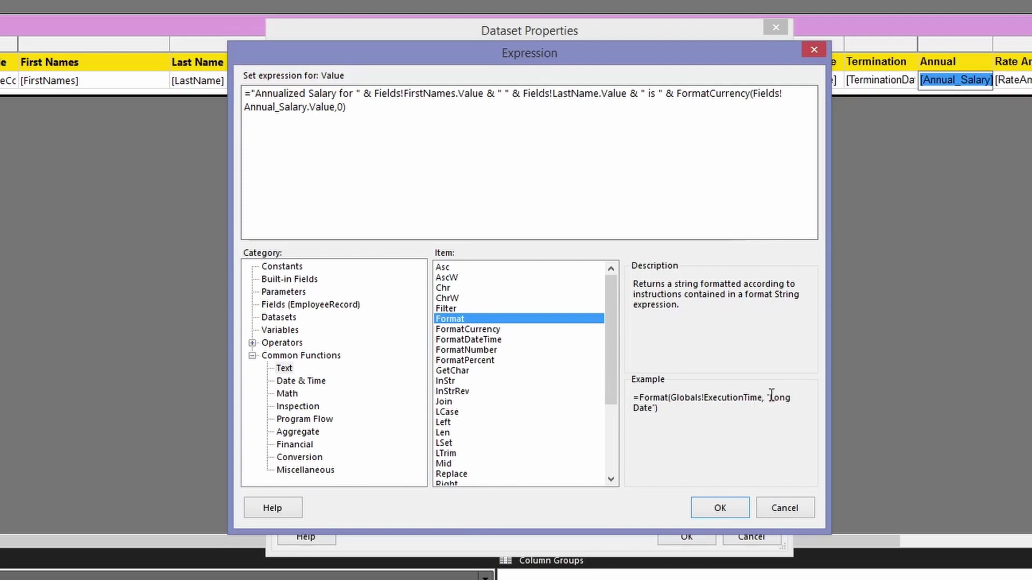
drag(770, 398, 790, 408)
- Change FormatCurrency(…,0) to Format(Fields!Annual_Salary.Value,"'$'#,0.00;('$'#,0.00)") and save
click(679, 93)
drag(682, 93, 751, 95)
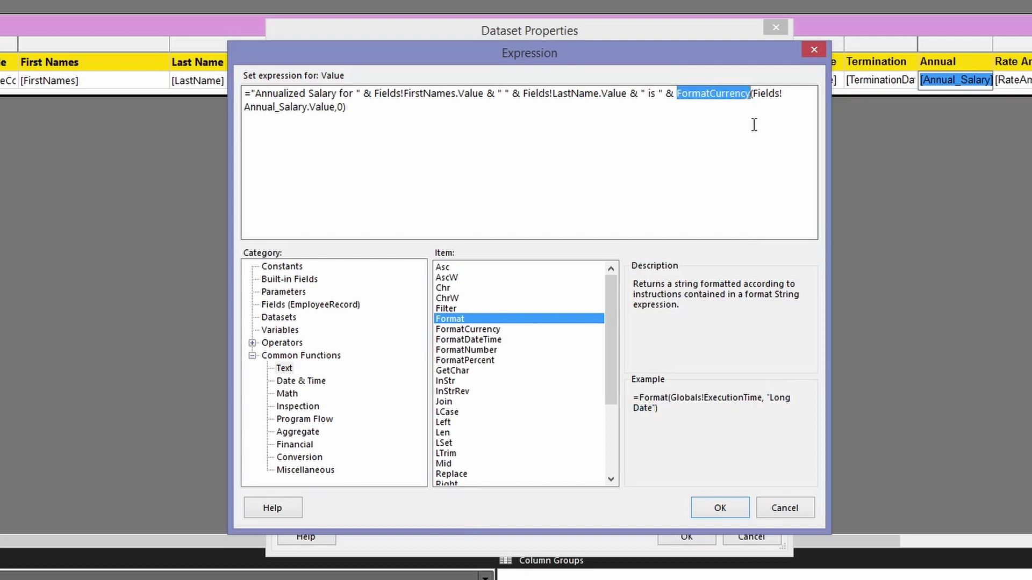
click(747, 96)
drag(750, 95, 709, 97)
key(BackSpace)
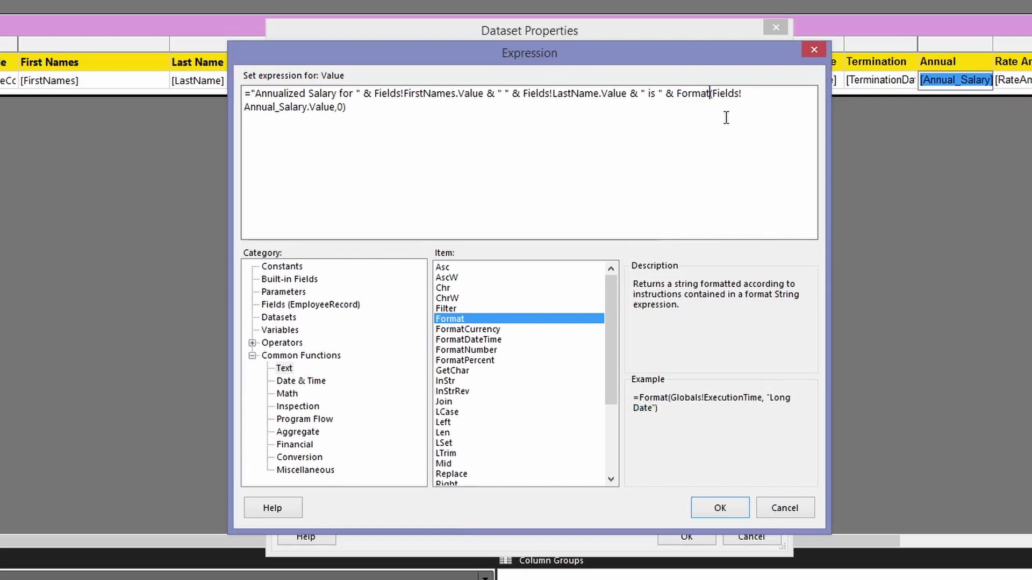
double_click(342, 107)
key(BackSpace)
text("")
key(ctrl+v)
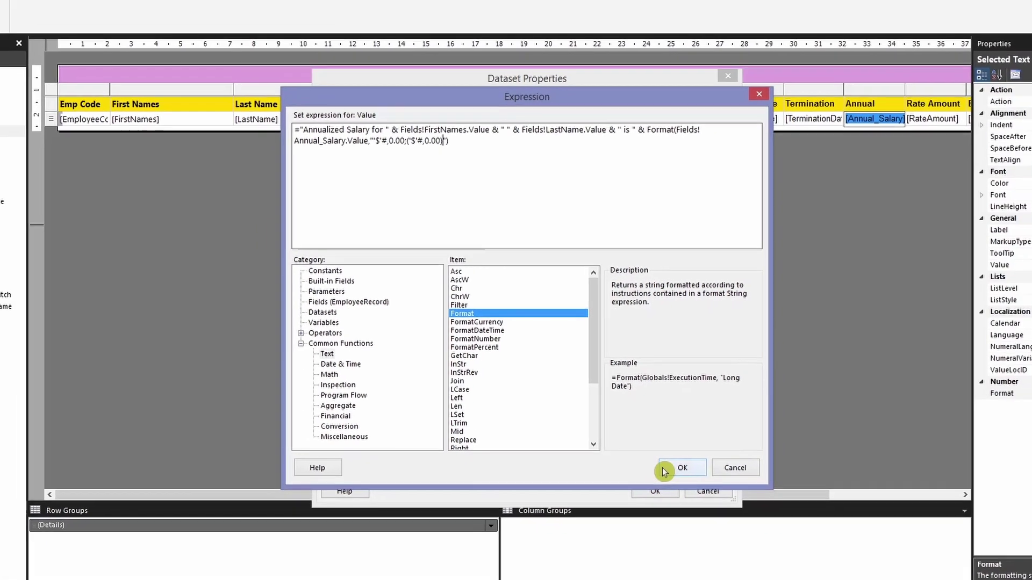
click(720, 508)
click(652, 475)
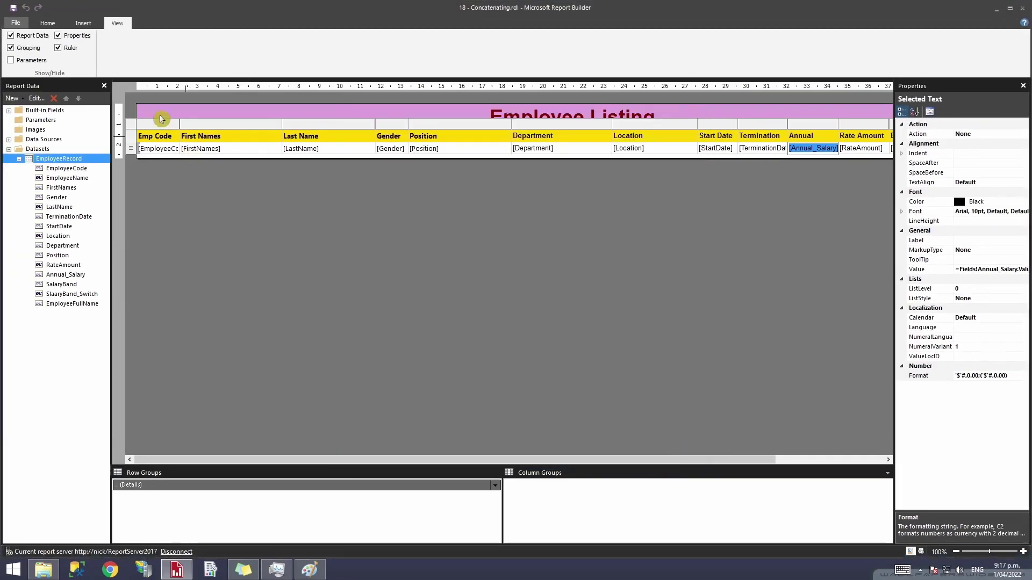
click(19, 58)
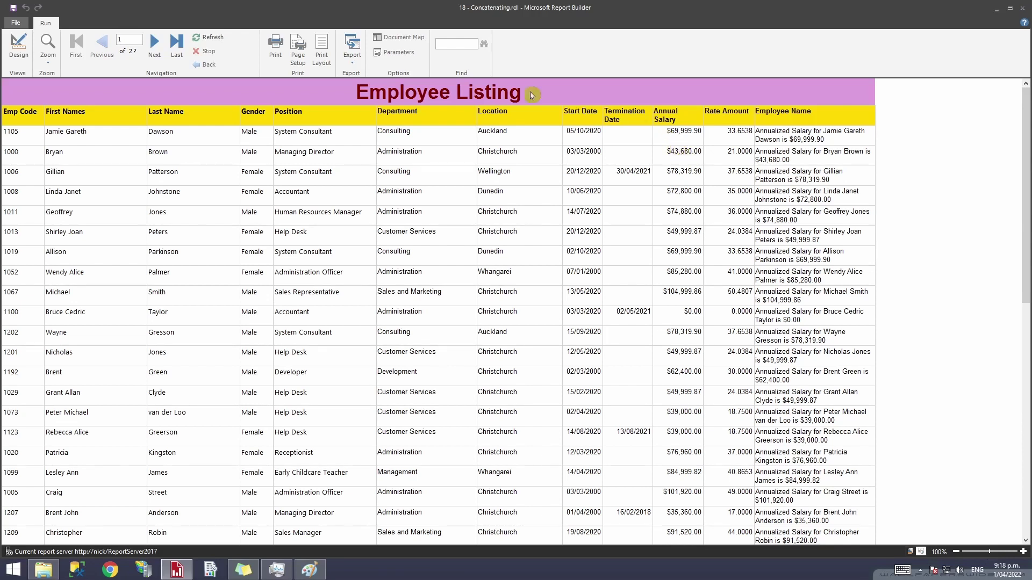
click(19, 47)
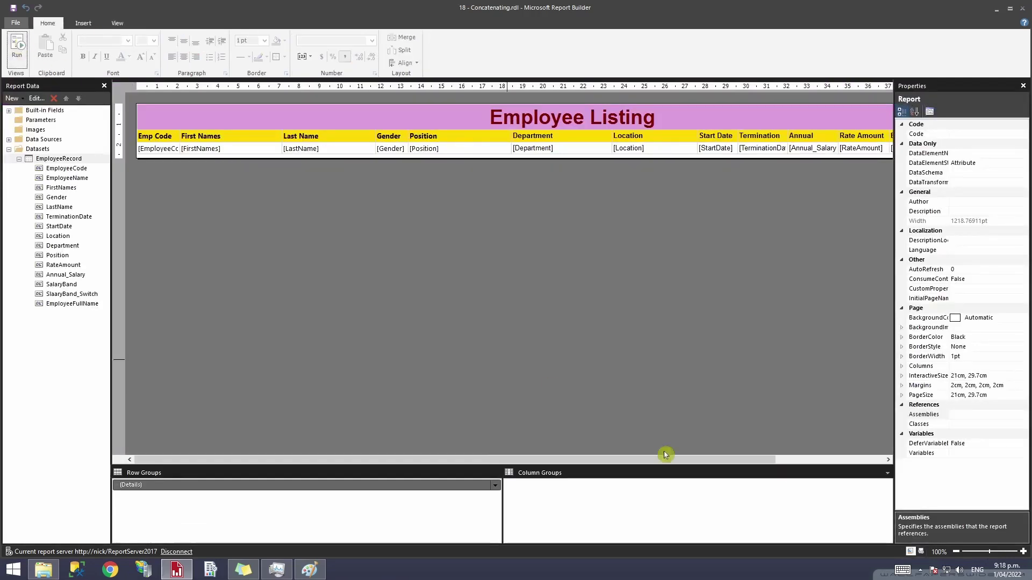
- Hide the Properties pane and insert a new column to the right of Employee Name
click(891, 461)
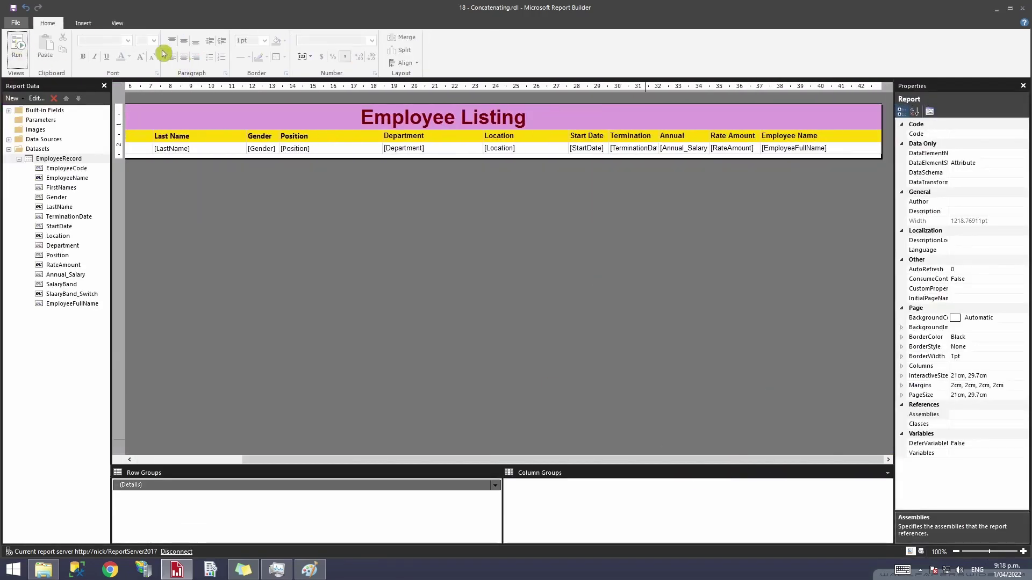
click(118, 23)
key(F4)
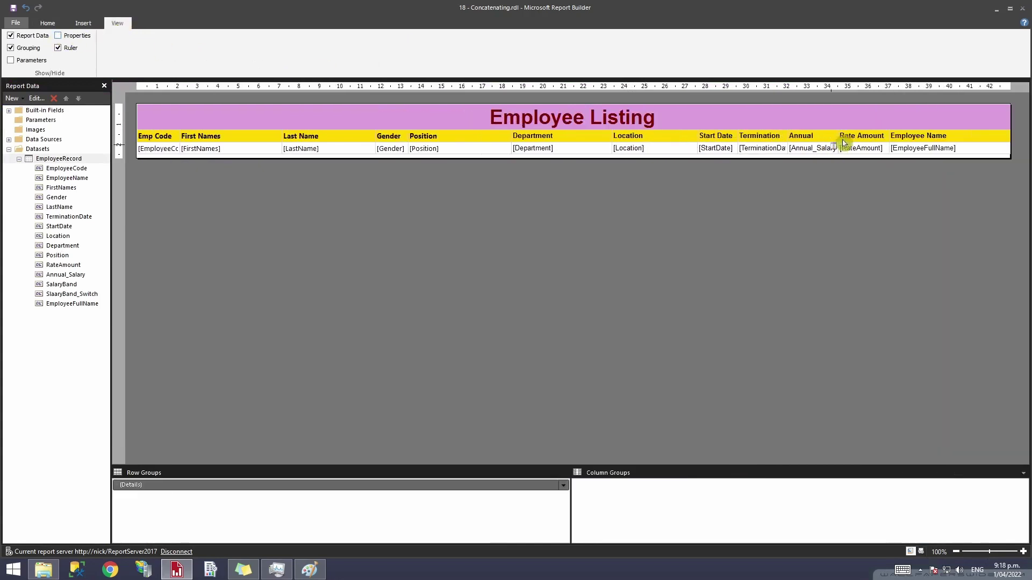
click(960, 132)
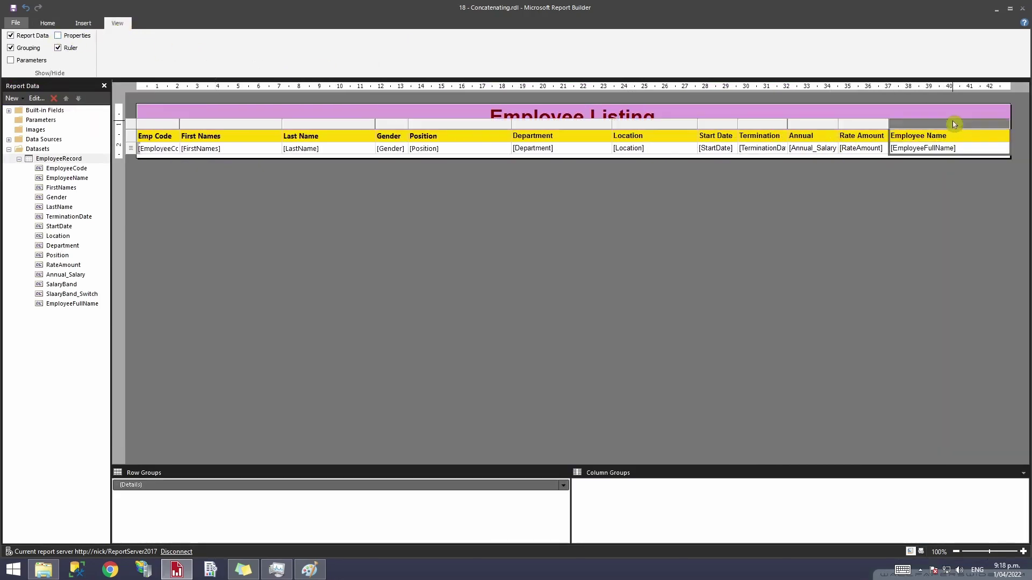
right_click(960, 131)
mouse_move(984, 128)
click(908, 141)
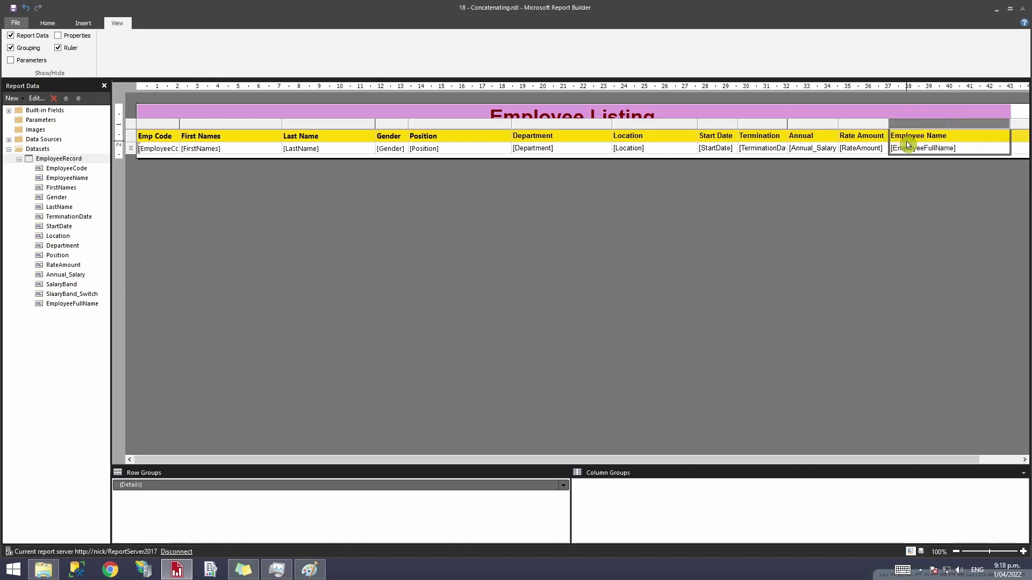
- Retitle the header 'Employee Name & Salary' and put the EmployeeName field in the new column
click(1000, 460)
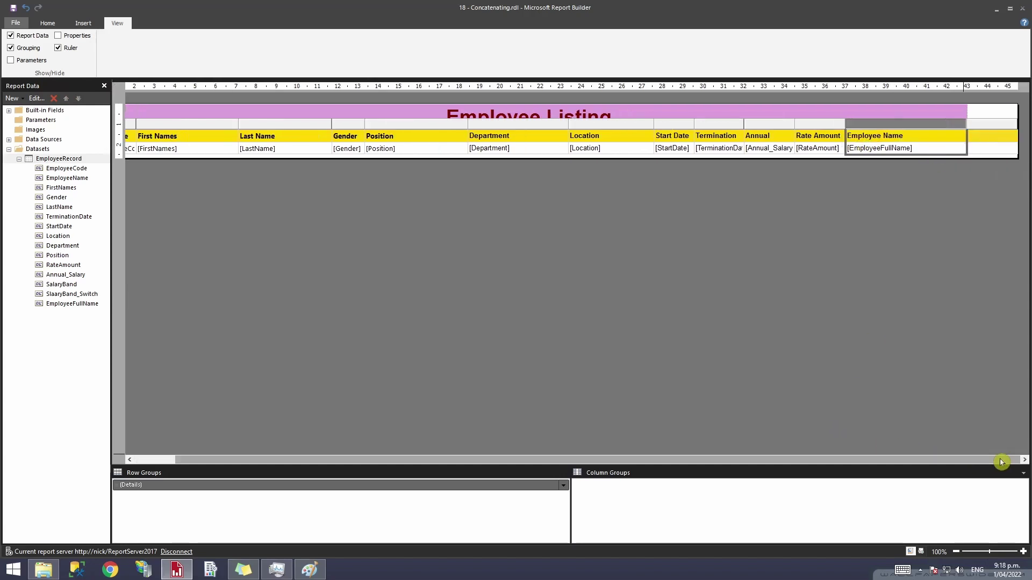
click(920, 135)
click(925, 136)
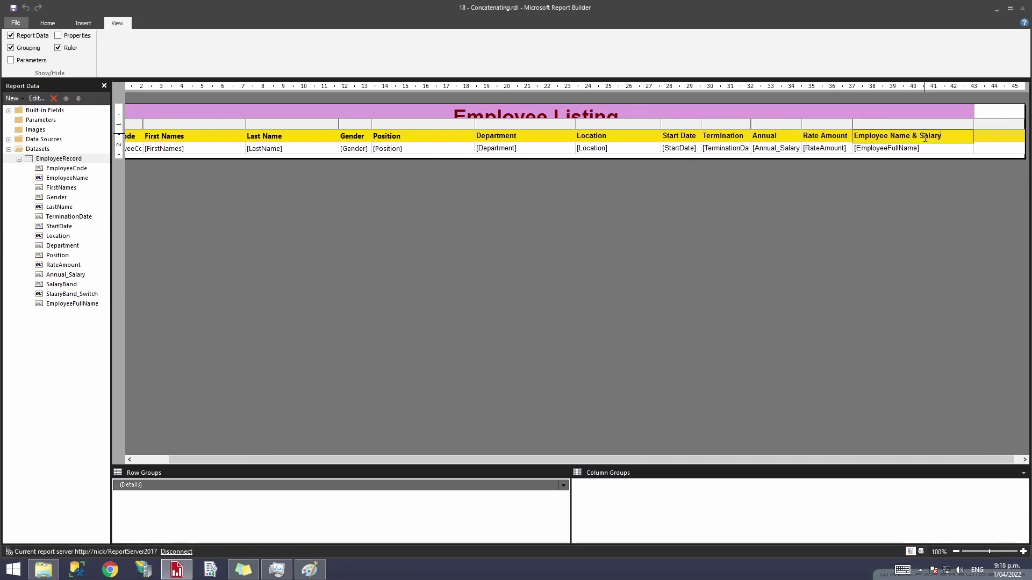
click(995, 151)
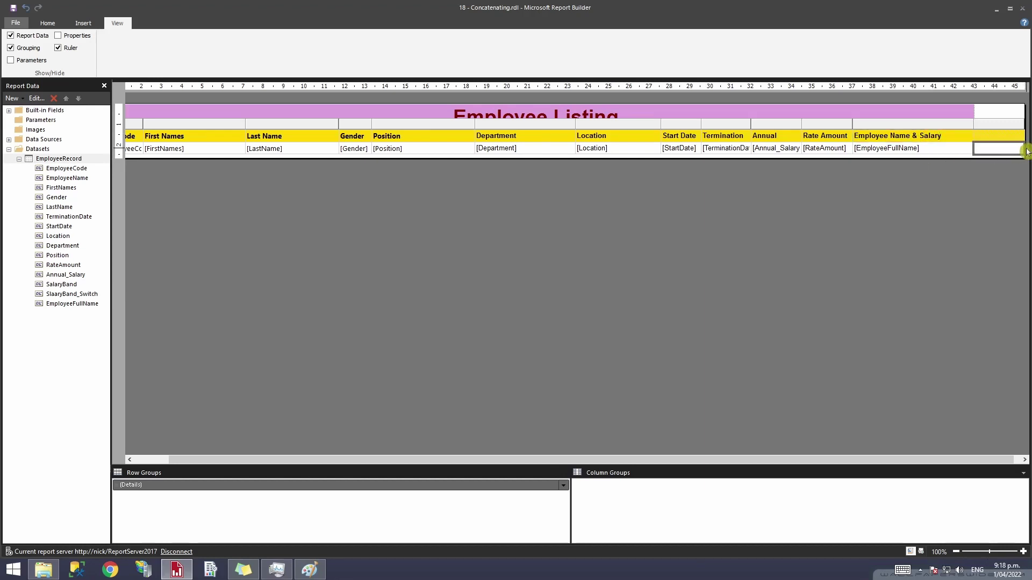
click(1019, 147)
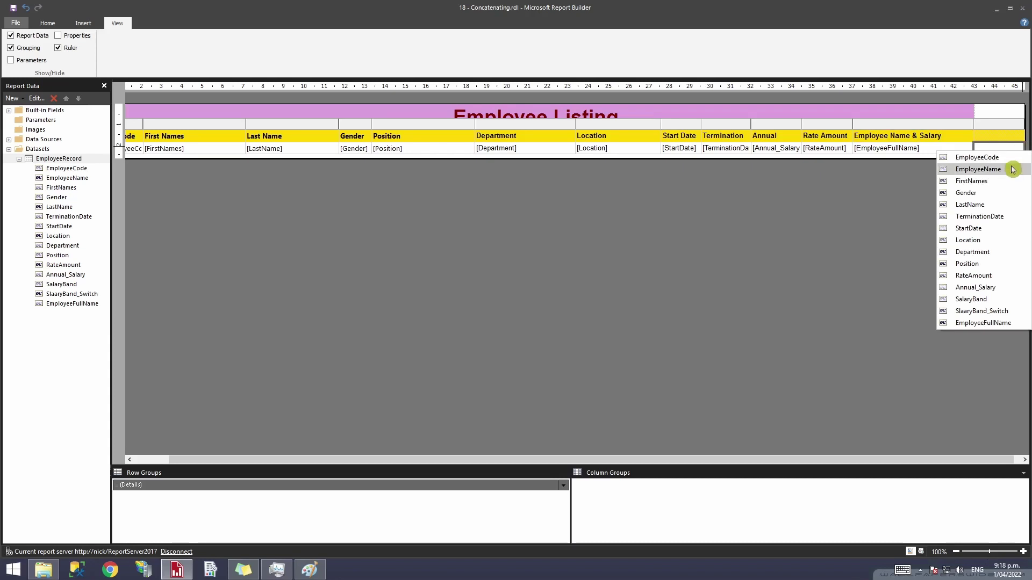
click(1014, 169)
click(998, 460)
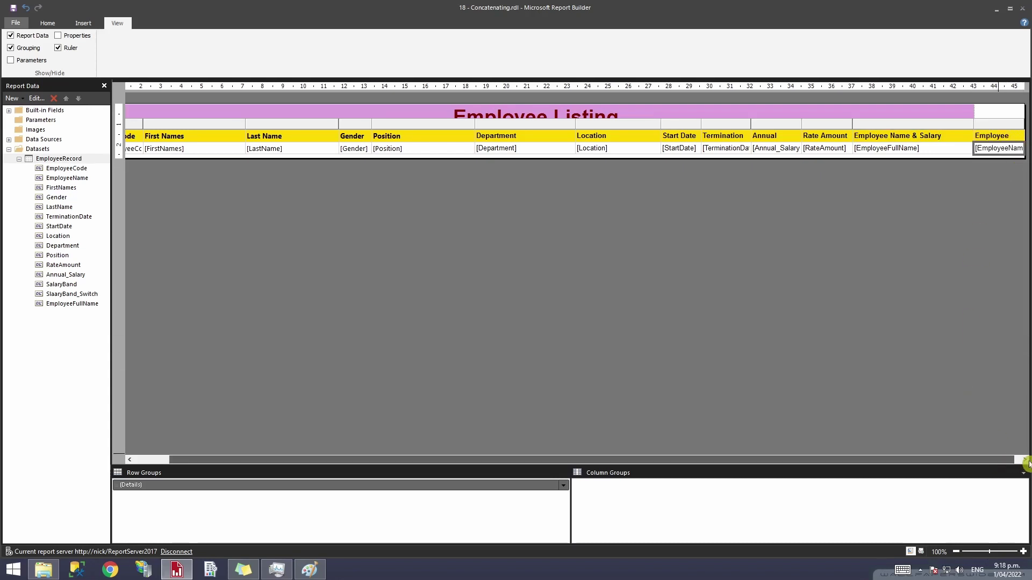
- Append 'Annuual Salary is' after [EmployeeName] in the new detail cell and run the report preview
drag(1026, 122, 1030, 123)
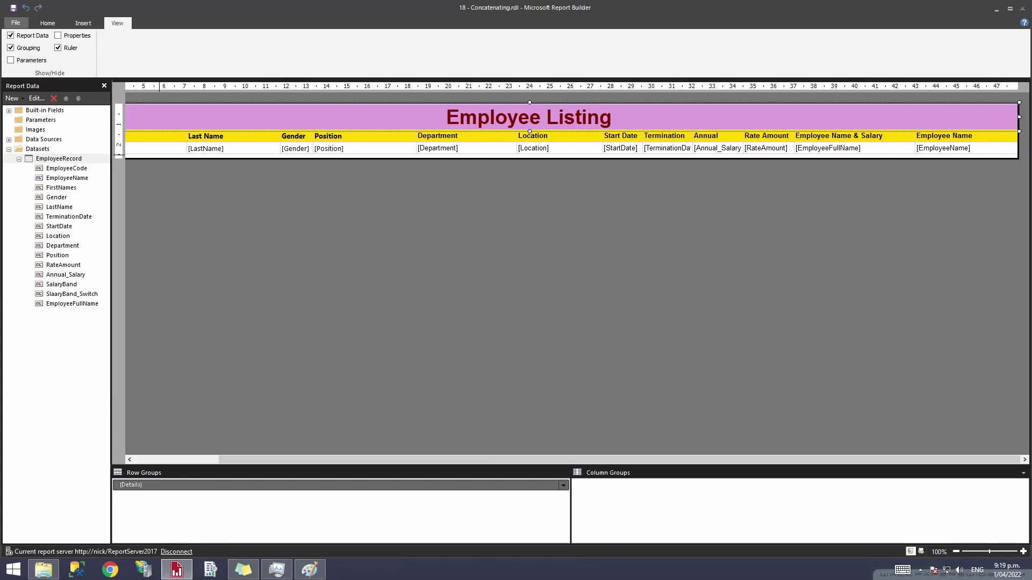
double_click(995, 149)
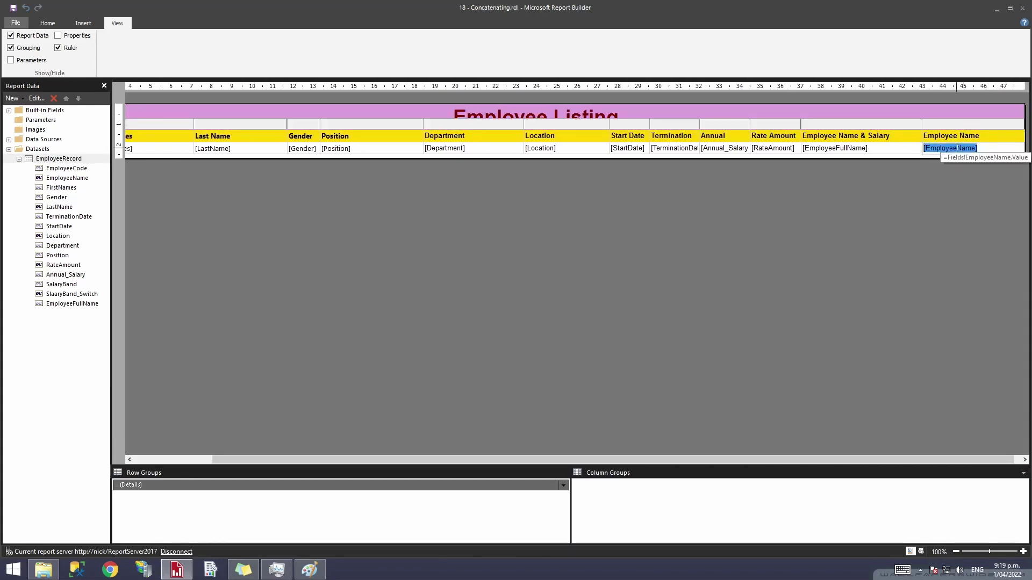
click(989, 150)
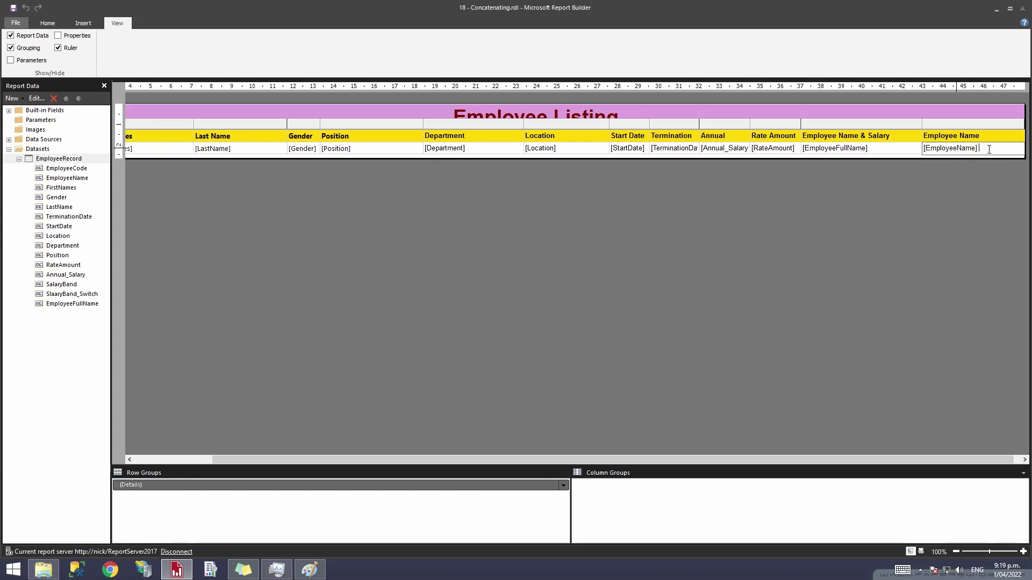
text(Annu)
text(ual Sala)
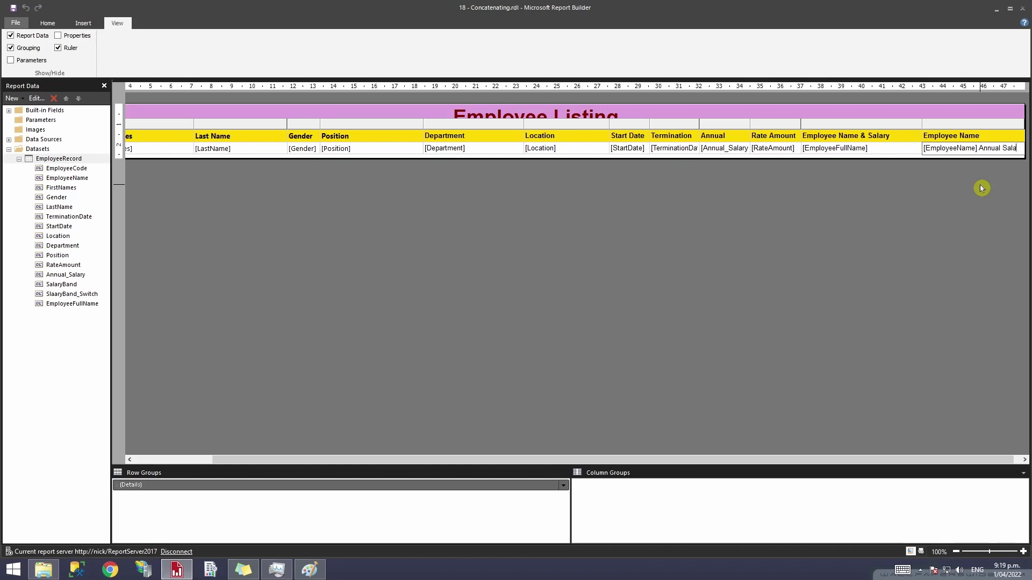
text(ry is)
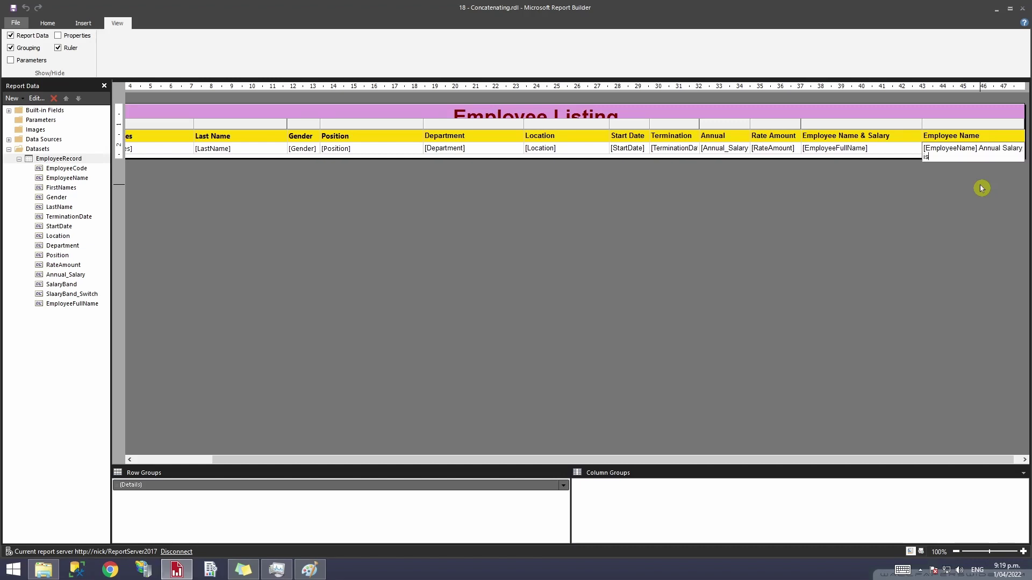
click(971, 210)
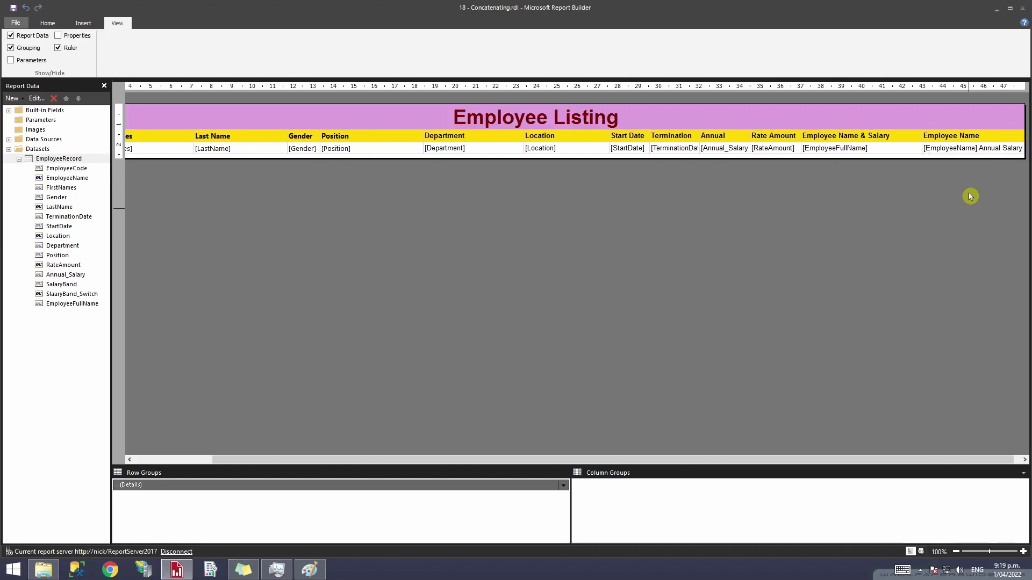
click(43, 23)
click(17, 46)
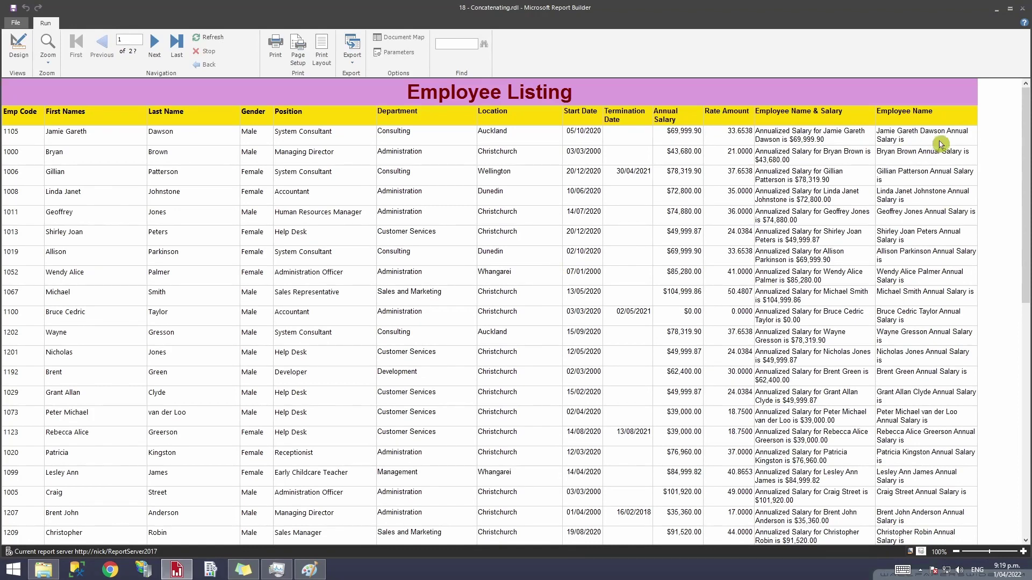
- Return to design view and click into the Employee Name detail cell's text
click(20, 52)
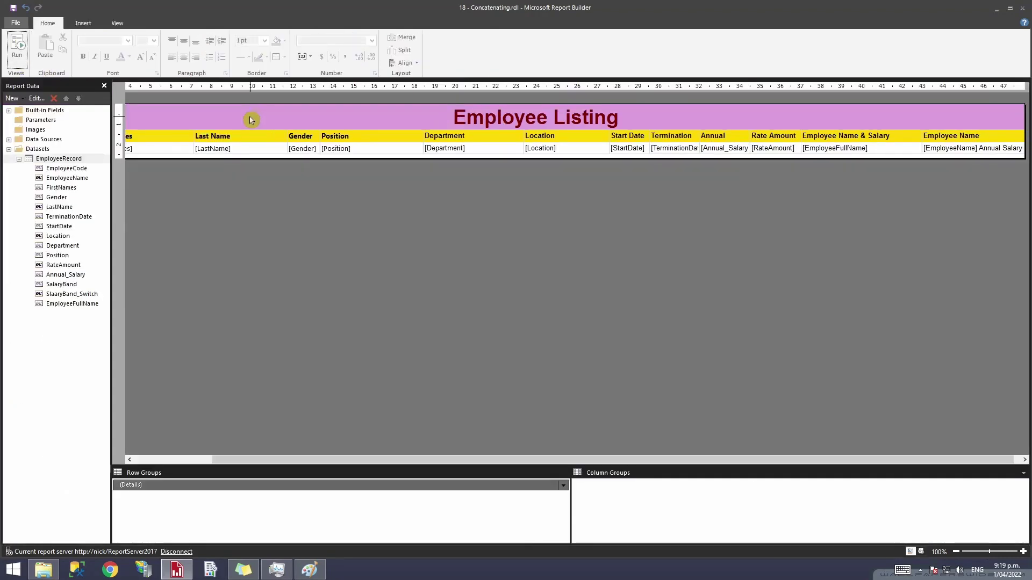
click(1002, 154)
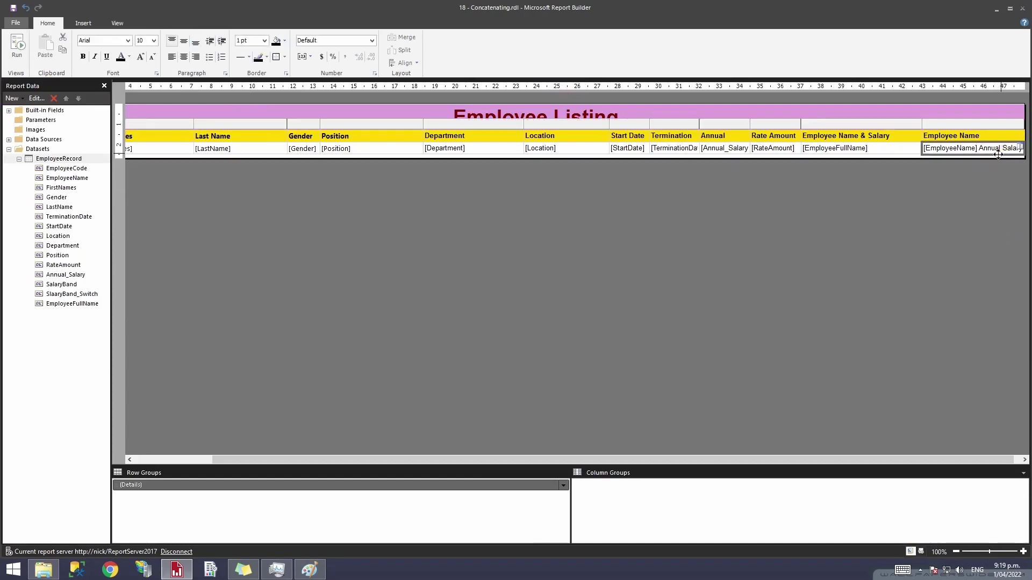
click(999, 150)
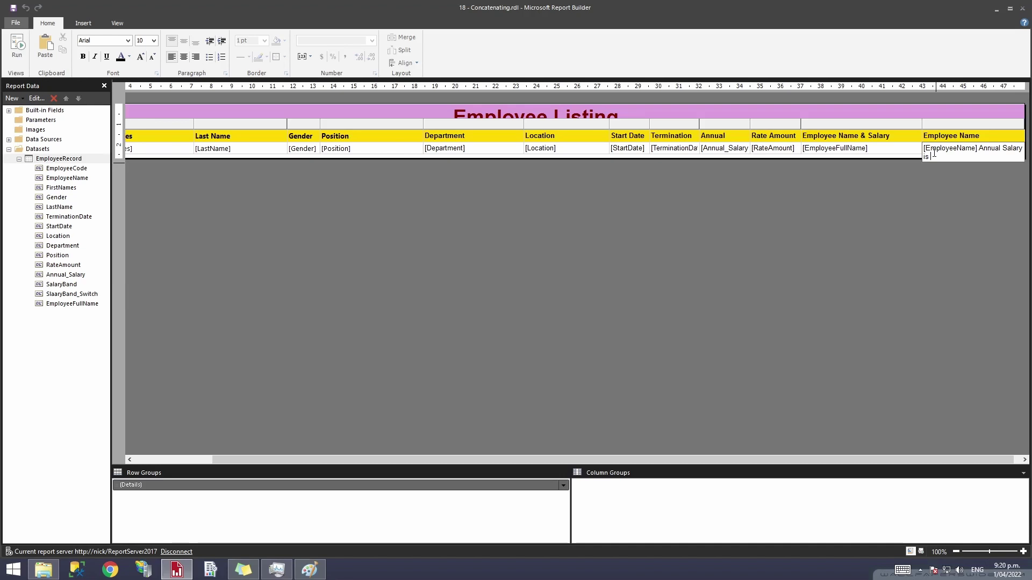
click(933, 191)
click(949, 154)
click(950, 153)
click(972, 165)
- View the EmployeeName placeholder's properties without changes, then place the caret after 'is'
click(1016, 148)
click(921, 184)
click(960, 147)
double_click(960, 146)
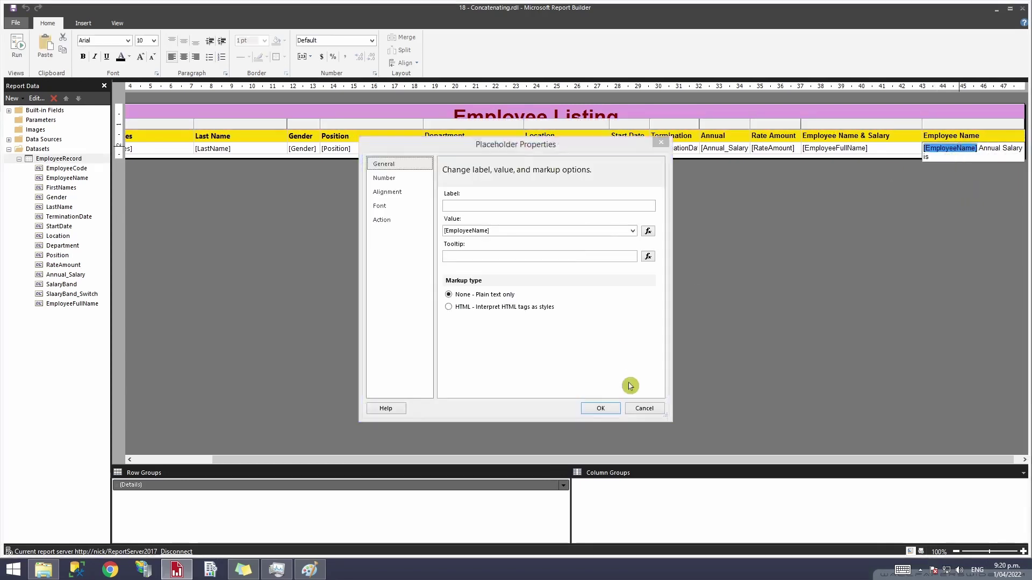
click(643, 409)
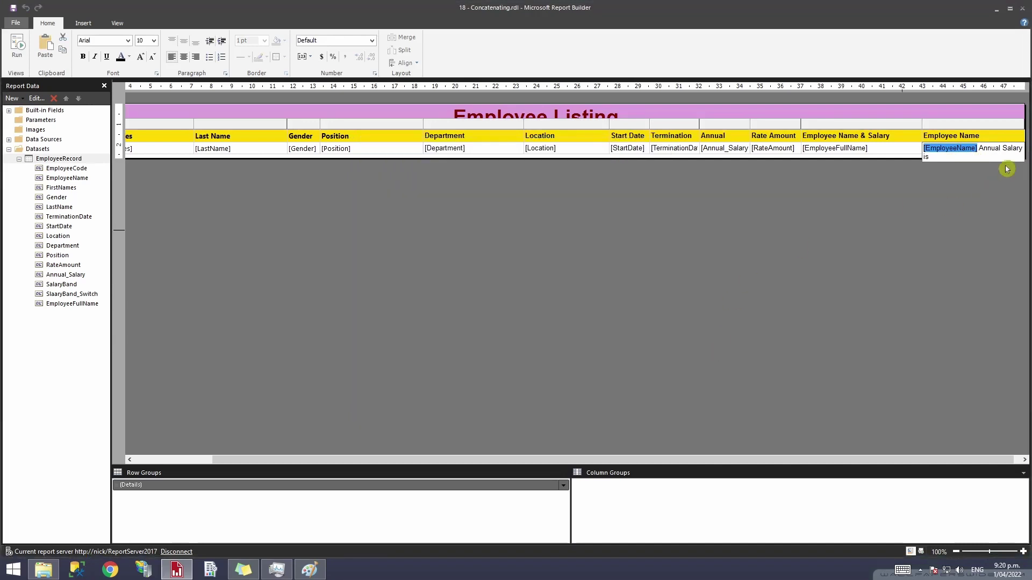
click(957, 156)
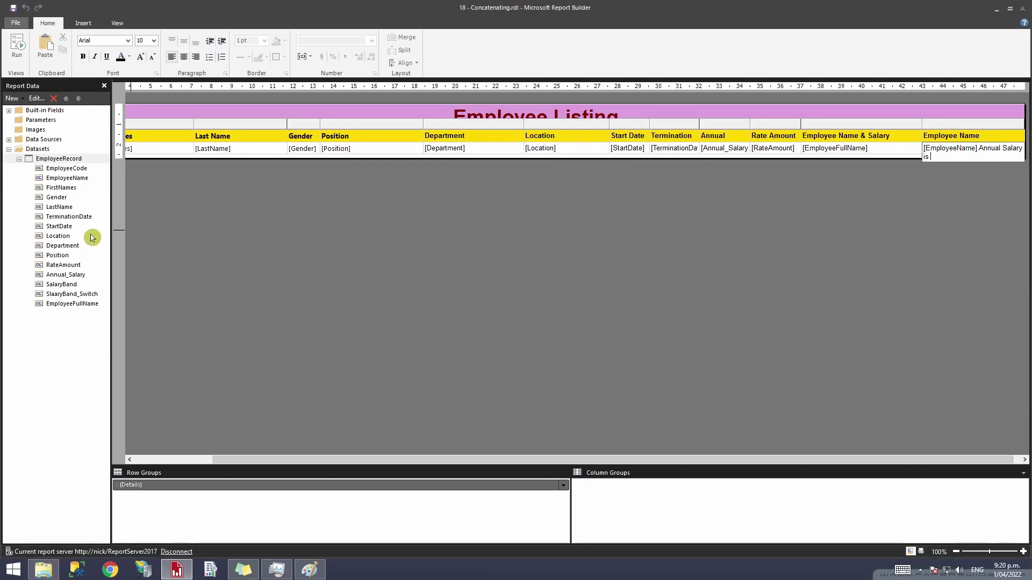
- Drop the Annual_Salary field after 'is', preview the unformatted salary, then return to design
drag(69, 273, 949, 159)
click(17, 46)
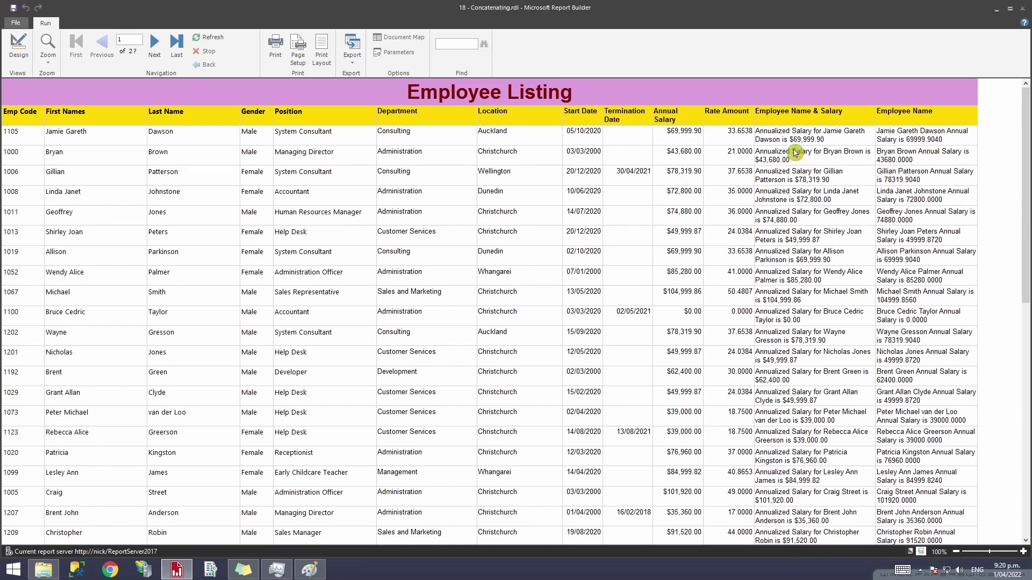
click(25, 46)
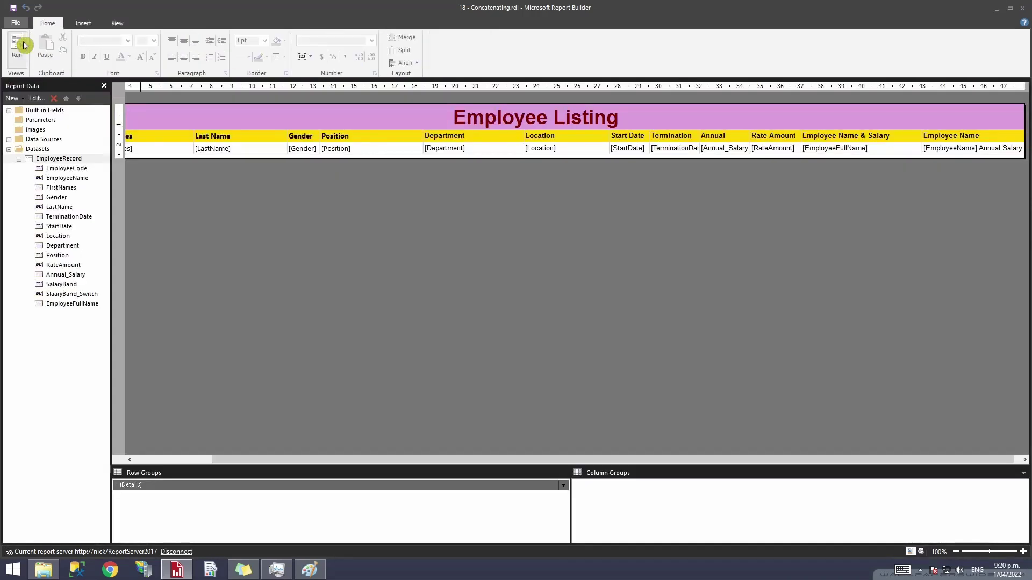
- Inspect the Annual_Salary placeholder's properties in the Employee Name cell, closing them unchanged
click(918, 141)
click(975, 156)
click(976, 157)
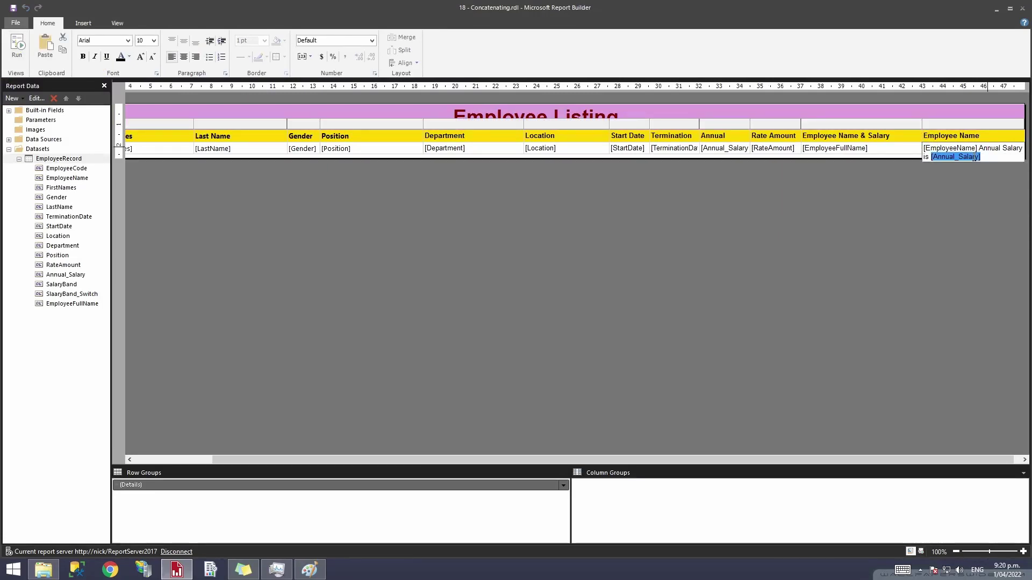
double_click(936, 157)
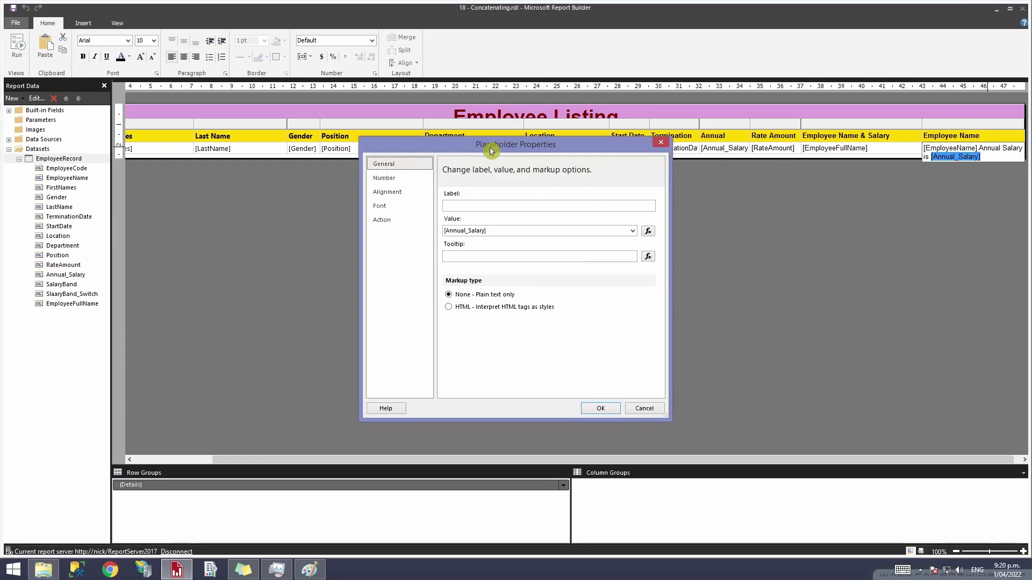
drag(489, 148, 518, 150)
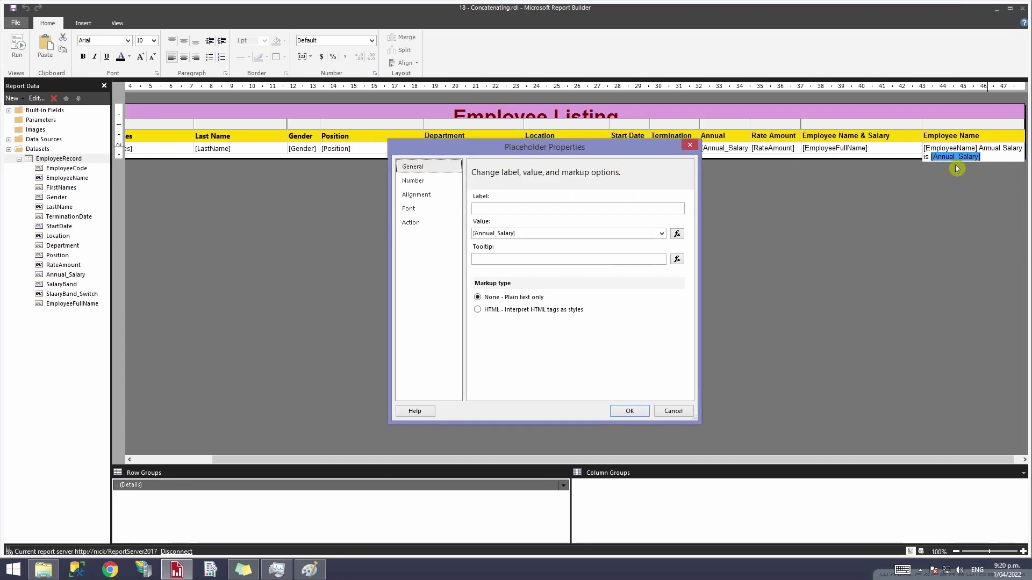
click(541, 234)
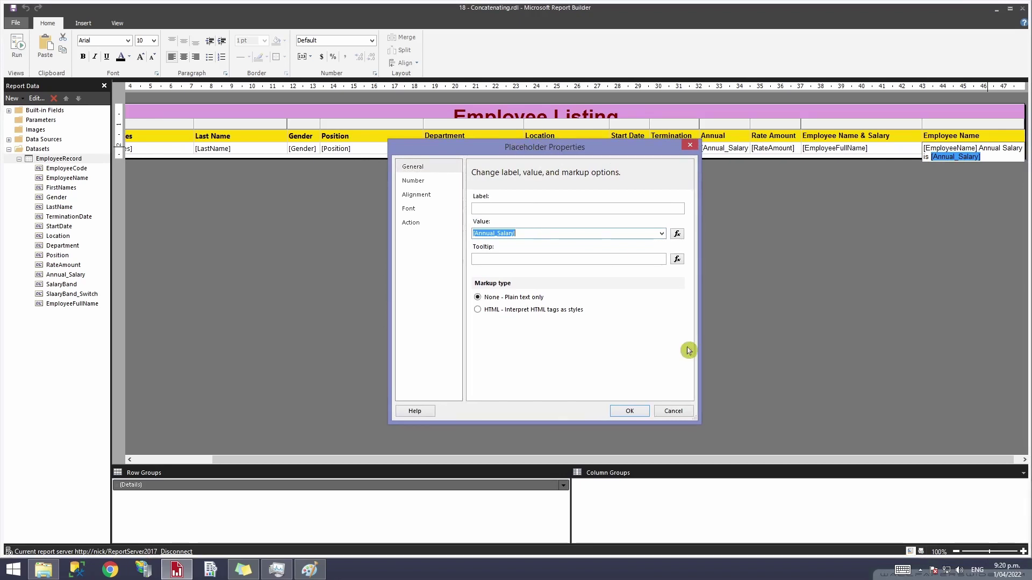
click(683, 411)
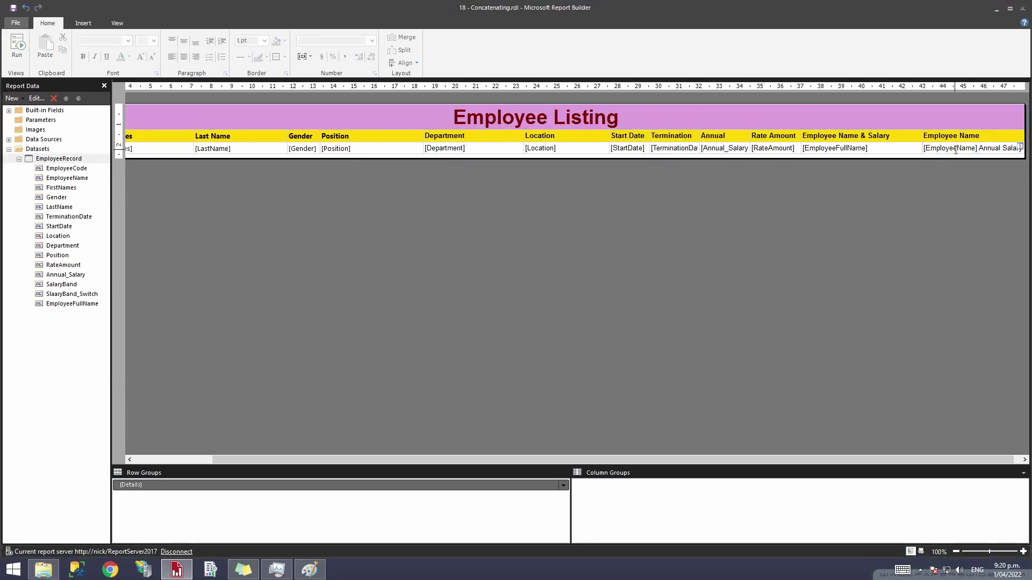
double_click(1019, 147)
click(993, 158)
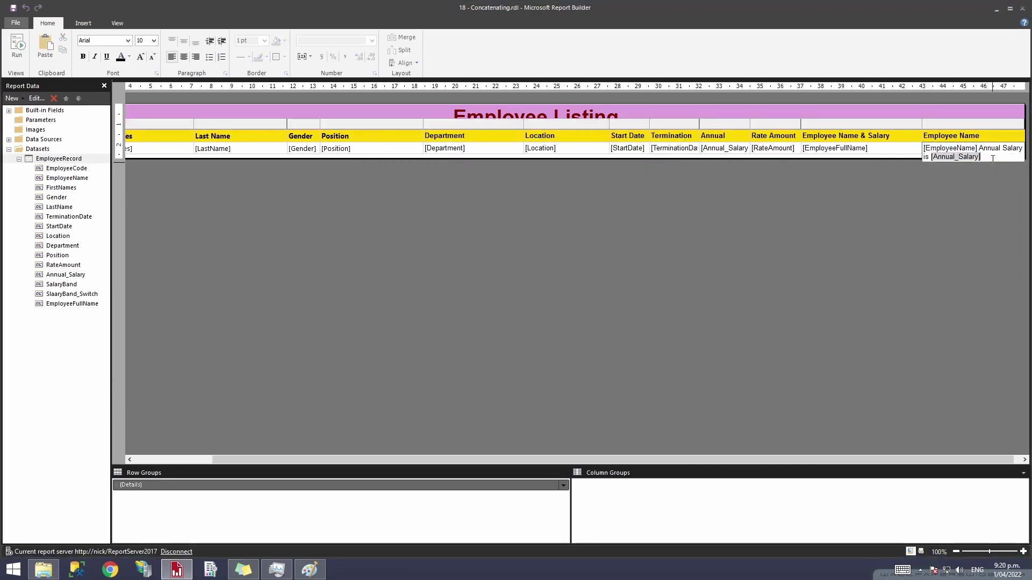
double_click(946, 158)
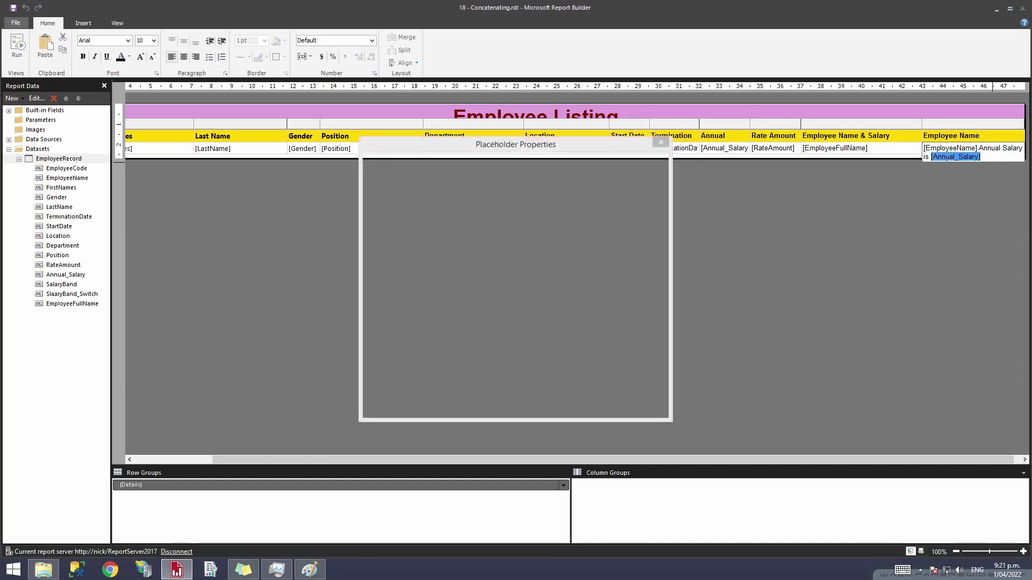
mouse_move(517, 155)
mouse_down()
mouse_move(602, 146)
mouse_move(529, 151)
mouse_up()
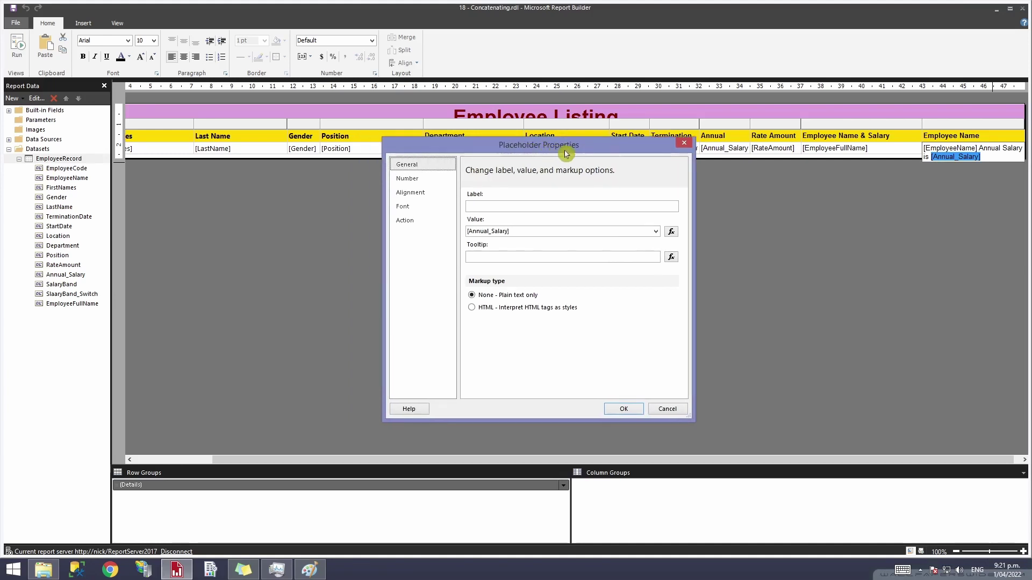
click(666, 409)
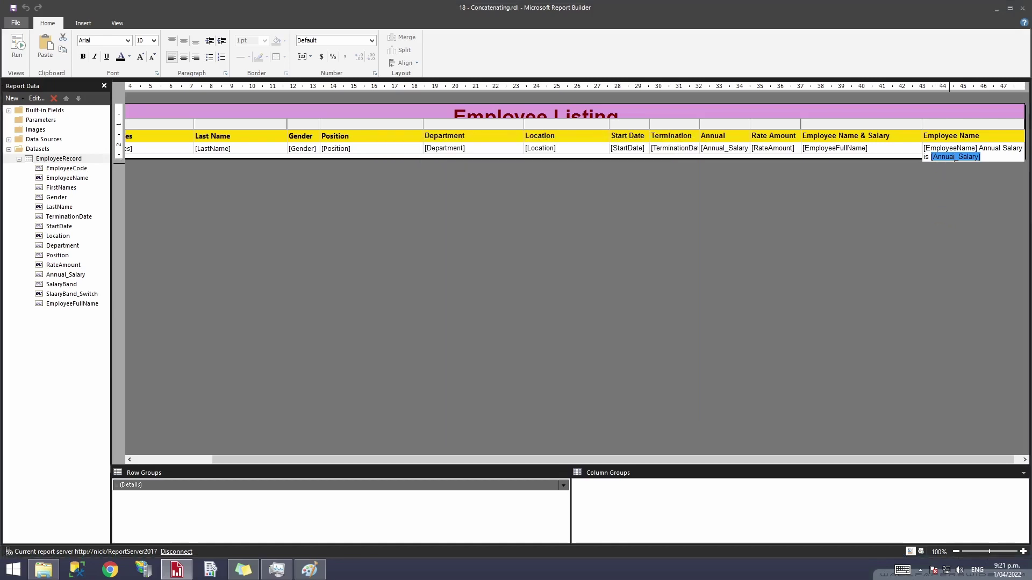
- Format the Annual_Salary placeholder as Currency with a 1000 separator and run the report
right_click(954, 159)
click(976, 243)
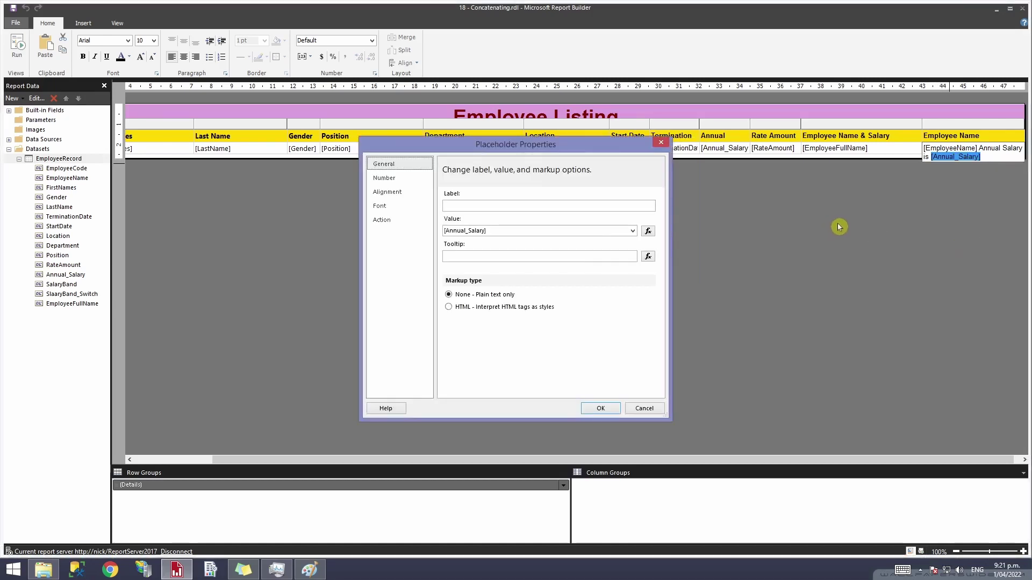
click(398, 177)
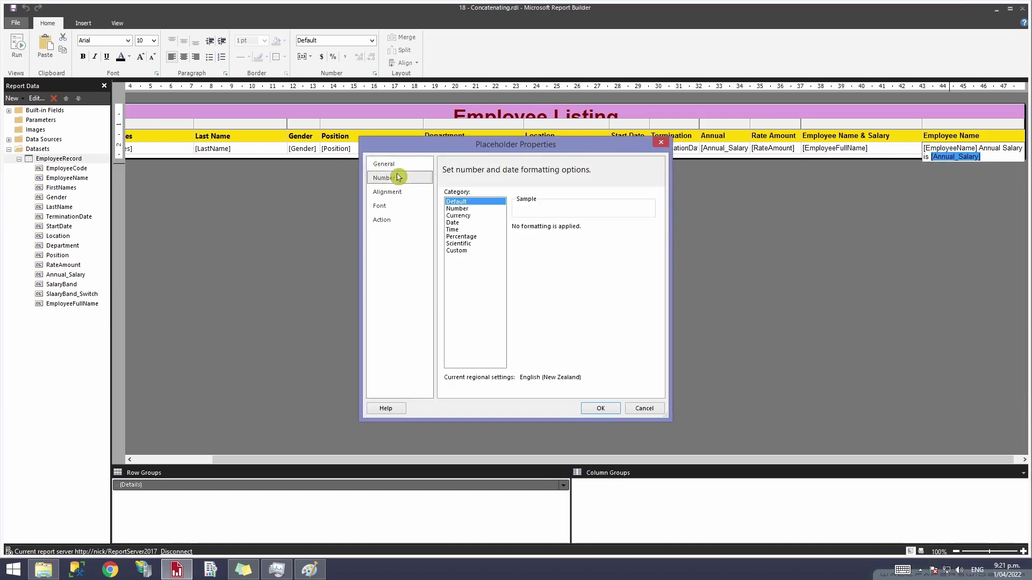
click(476, 209)
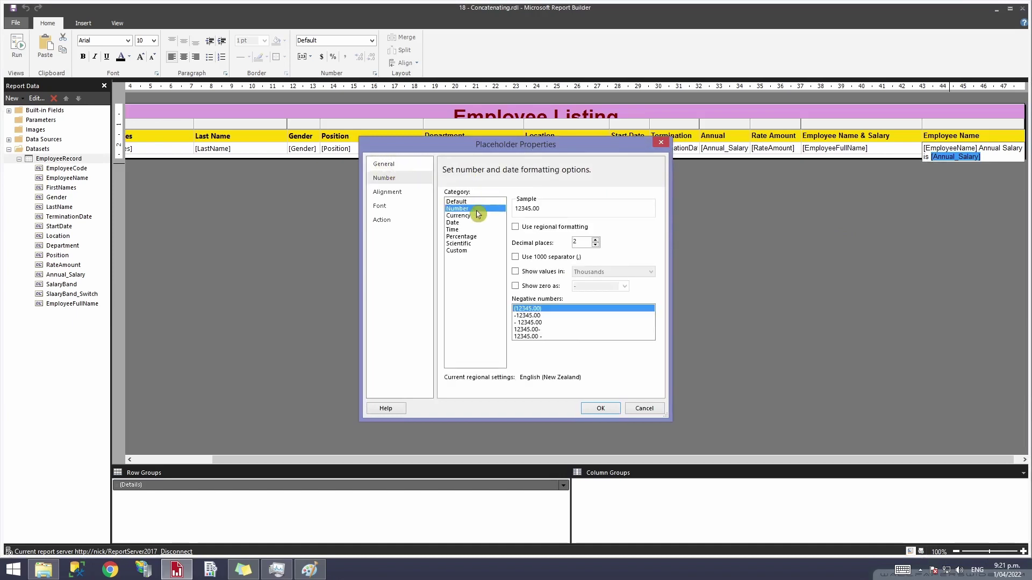
click(477, 215)
click(554, 244)
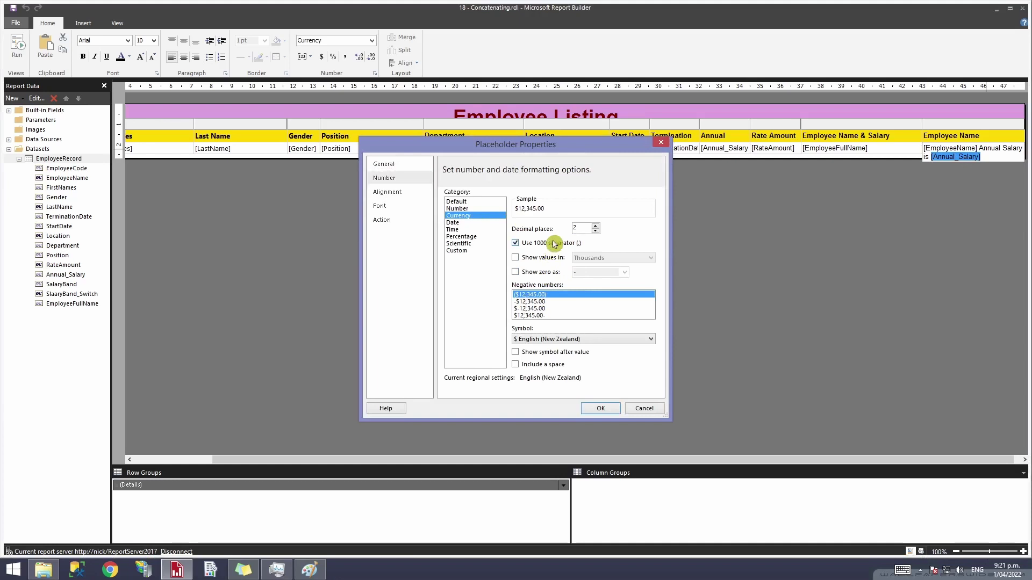
click(601, 408)
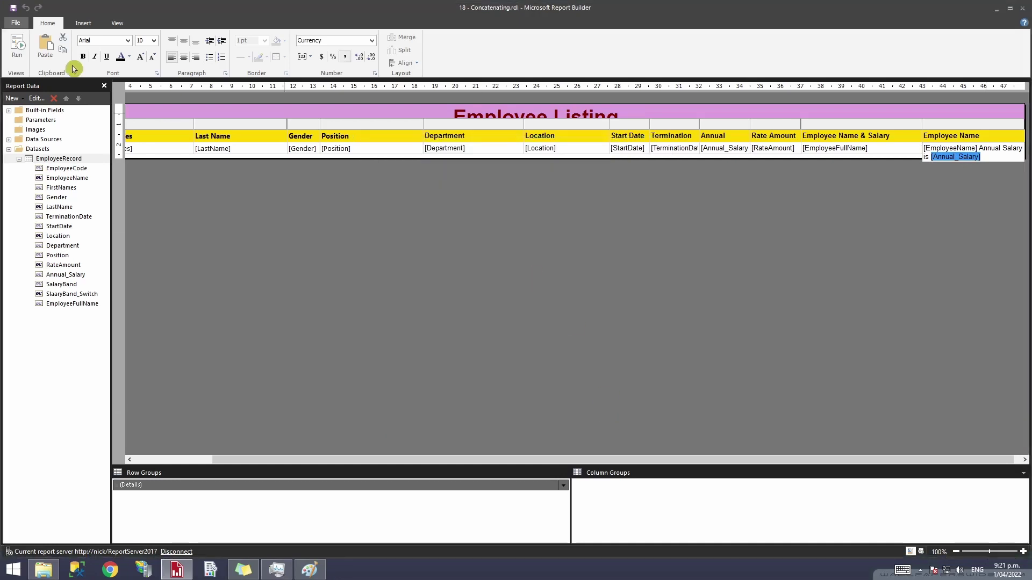
click(16, 47)
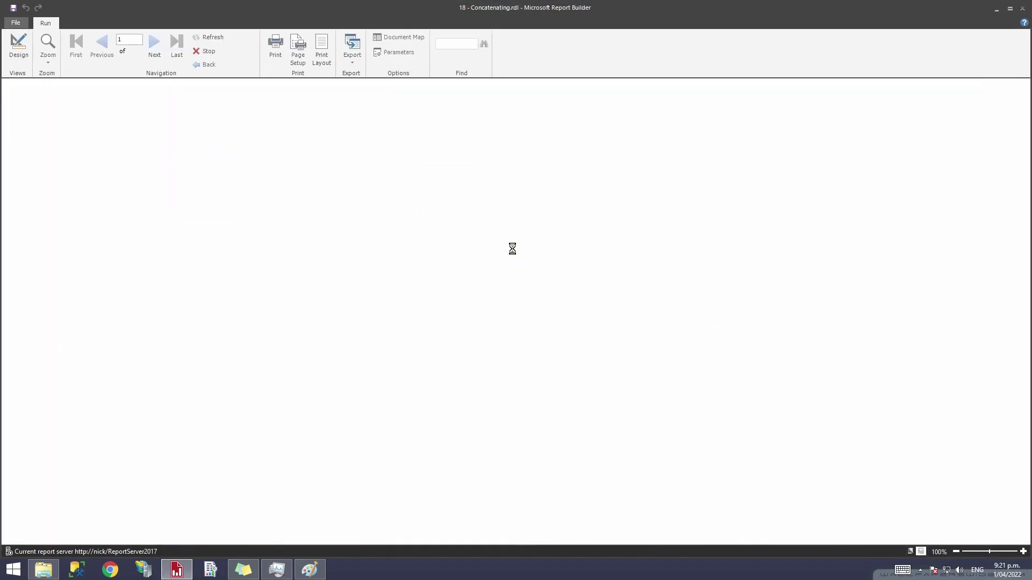